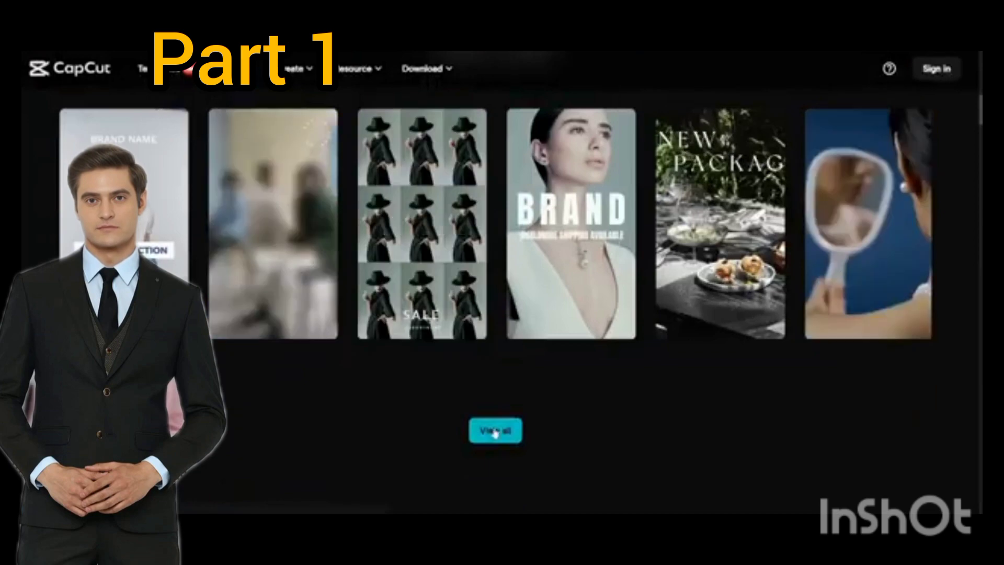
View the full template library and browse the Business video templates
{"action": "left_click", "coordinate": [495, 431]}
{"action": "scroll", "coordinate": [249, 329], "scroll_direction": "down", "scroll_amount": 3}
{"action": "scroll", "coordinate": [249, 330], "scroll_direction": "down", "scroll_amount": 4}
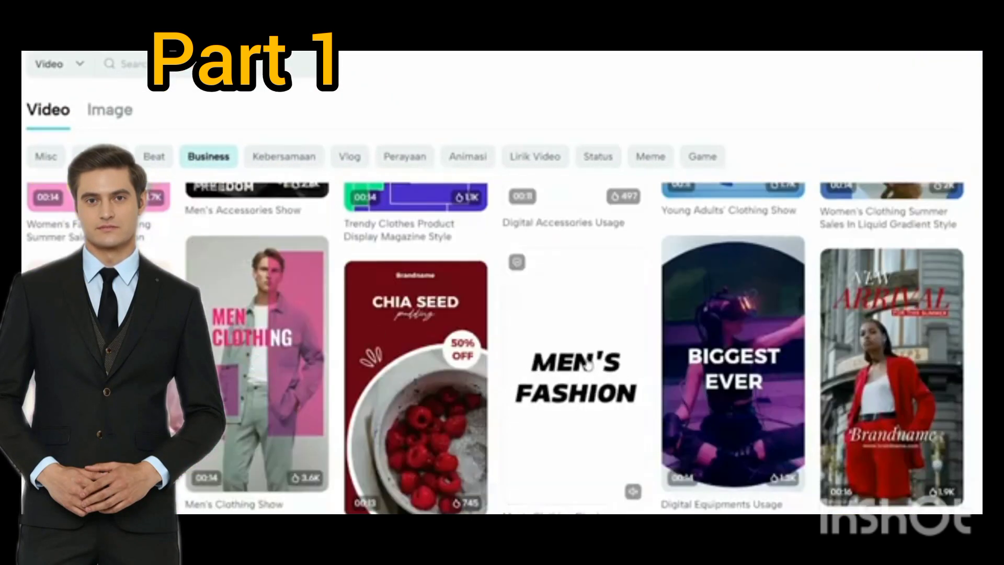
{"action": "scroll", "coordinate": [590, 360], "scroll_direction": "down", "scroll_amount": 8}
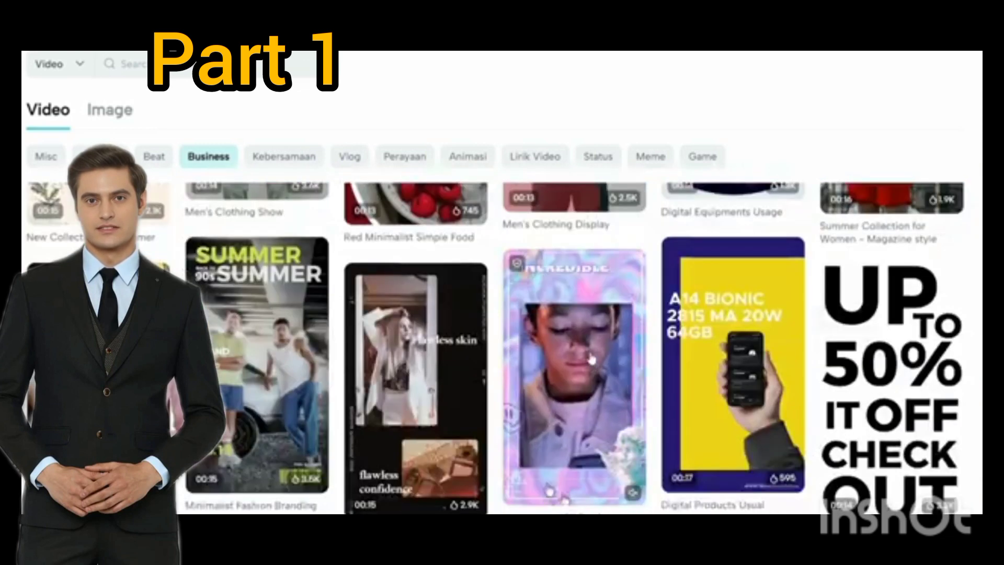
{"action": "scroll", "coordinate": [591, 358], "scroll_direction": "down", "scroll_amount": 10}
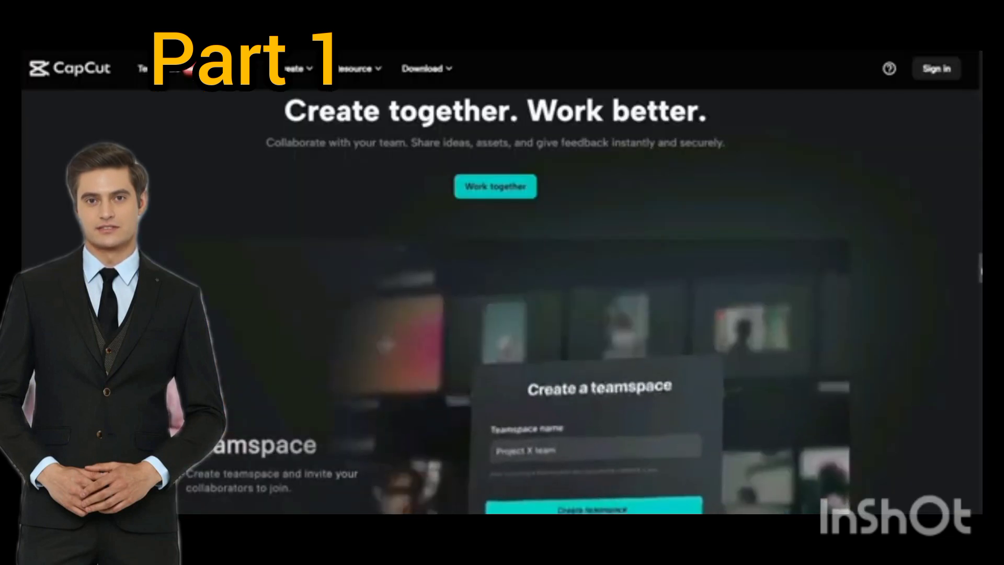
Start the free account sign-up from the home page
{"action": "scroll", "coordinate": [921, 246], "scroll_direction": "down", "scroll_amount": 1}
{"action": "left_click_drag", "start_coordinate": [982, 274], "coordinate": [982, 281]}
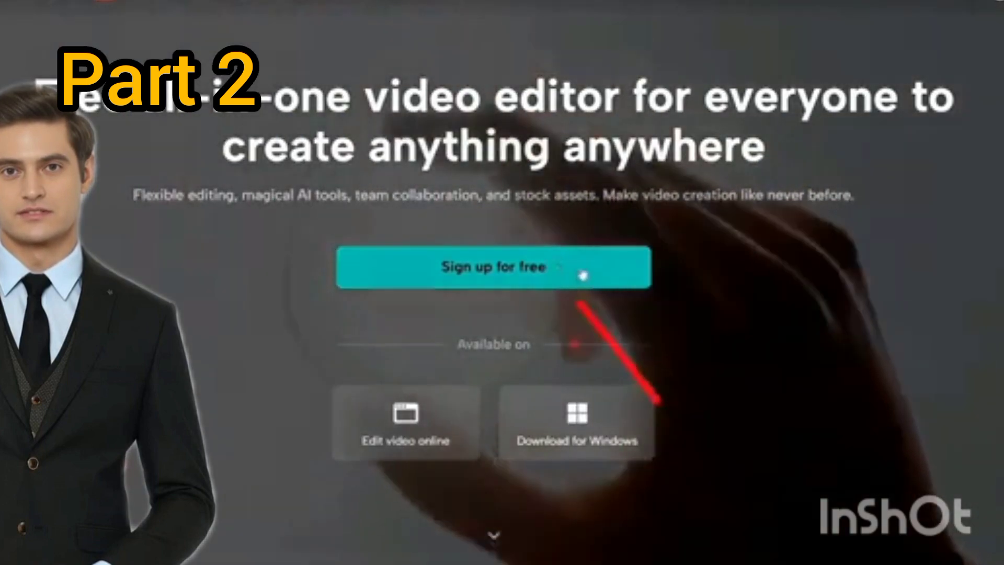
{"action": "left_click", "coordinate": [586, 274]}
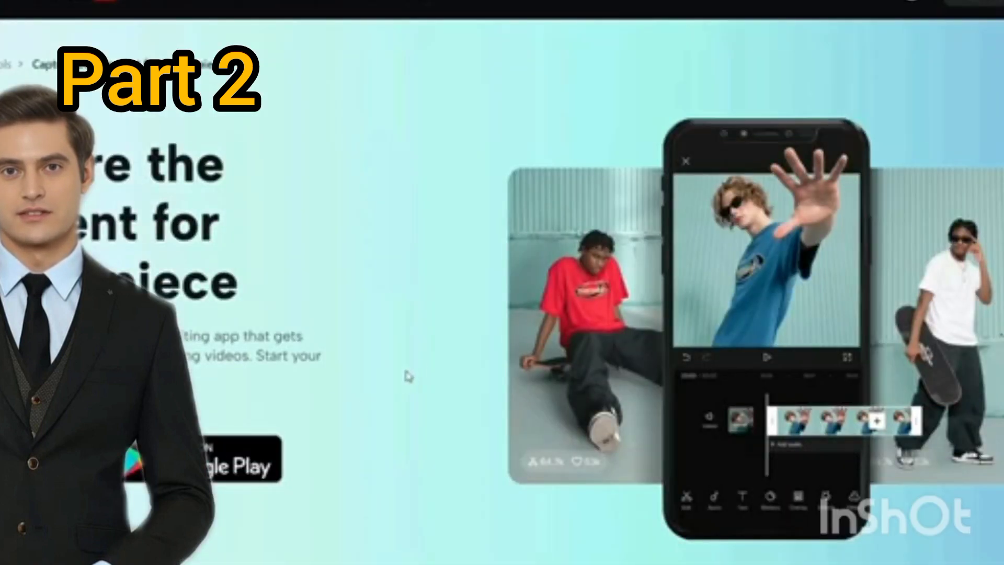
Examine the mobile editor's feature page, including templates, transitions, captions, effects and filters, and cutout
{"action": "scroll", "coordinate": [421, 363], "scroll_direction": "down", "scroll_amount": 10}
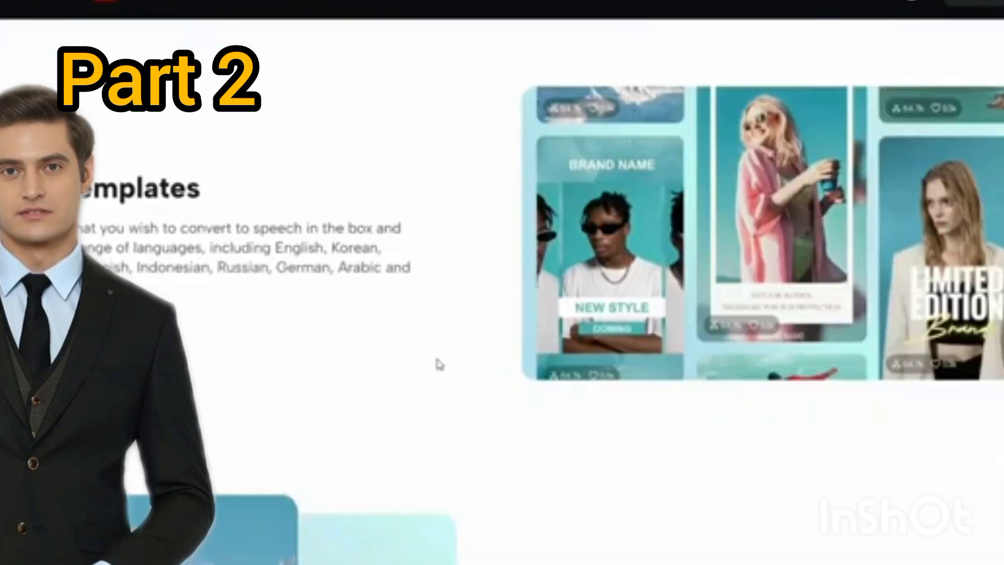
{"action": "scroll", "coordinate": [438, 364], "scroll_direction": "down", "scroll_amount": 5}
{"action": "scroll", "coordinate": [755, 385], "scroll_direction": "down", "scroll_amount": 2}
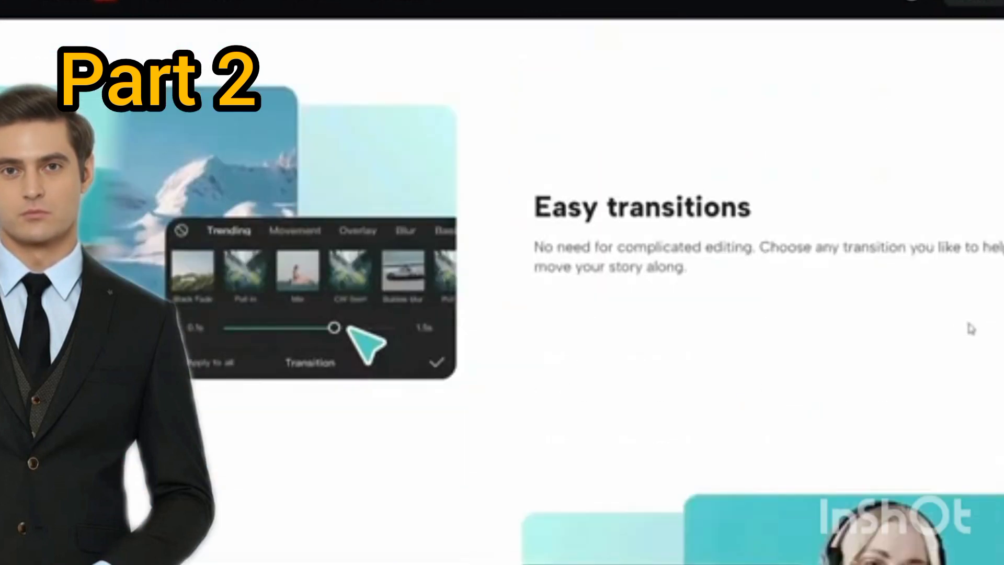
{"action": "scroll", "coordinate": [970, 328], "scroll_direction": "down", "scroll_amount": 10}
{"action": "scroll", "coordinate": [563, 308], "scroll_direction": "down", "scroll_amount": 5}
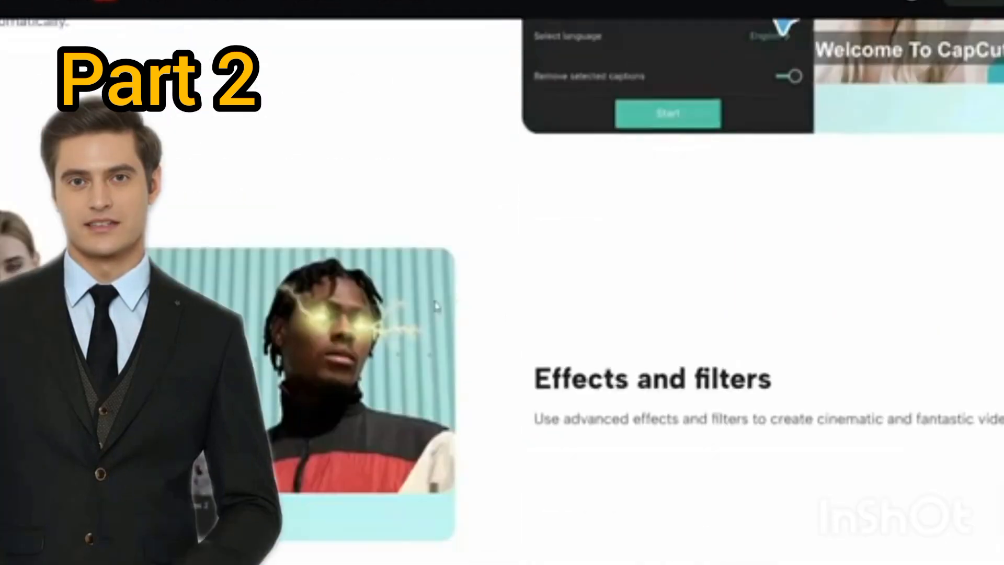
{"action": "scroll", "coordinate": [753, 334], "scroll_direction": "down", "scroll_amount": 7}
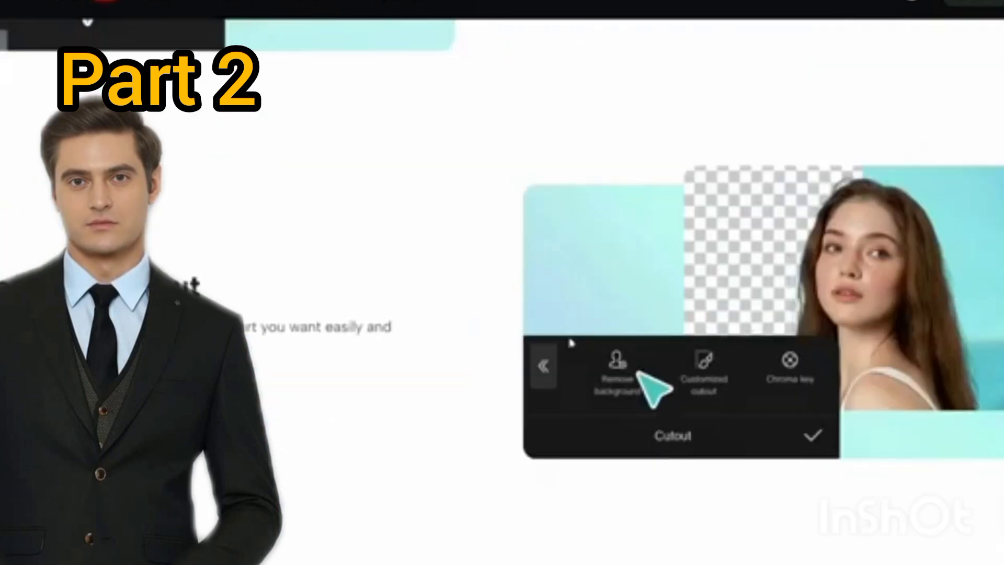
{"action": "scroll", "coordinate": [419, 337], "scroll_direction": "down", "scroll_amount": 10}
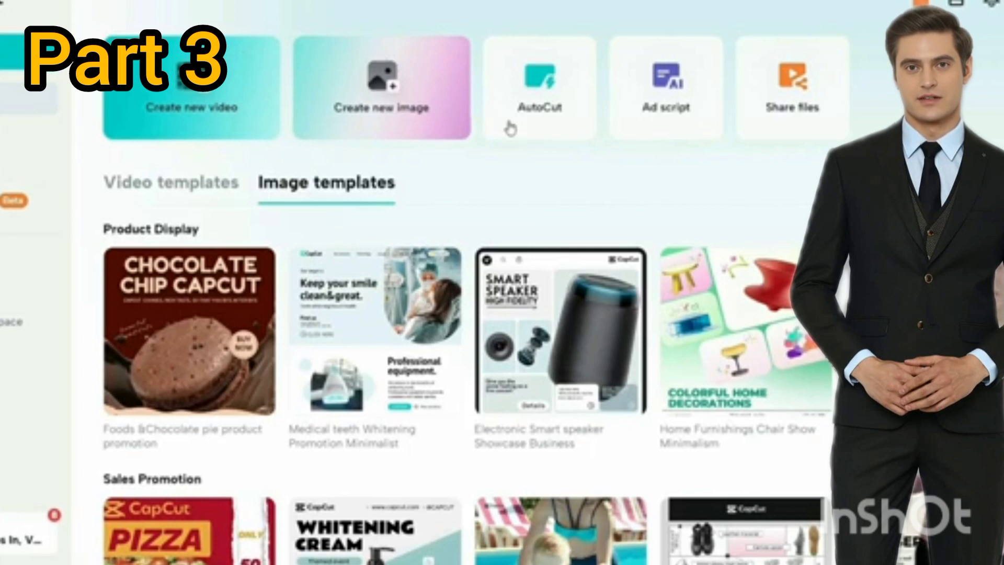
Start a new ad script and enter "PELO shirt" as the product and brand
{"action": "left_click", "coordinate": [708, 105]}
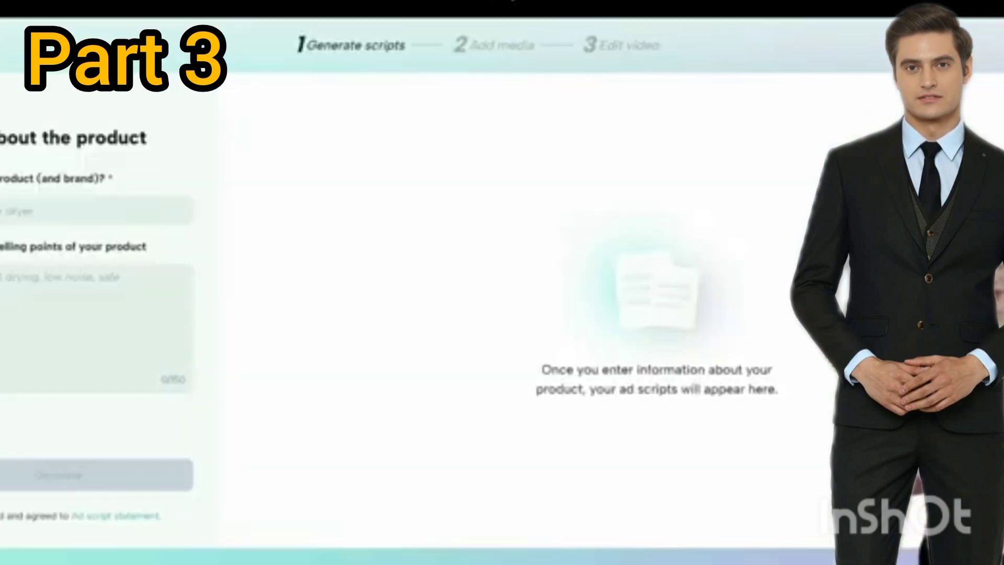
{"action": "left_click", "coordinate": [113, 208]}
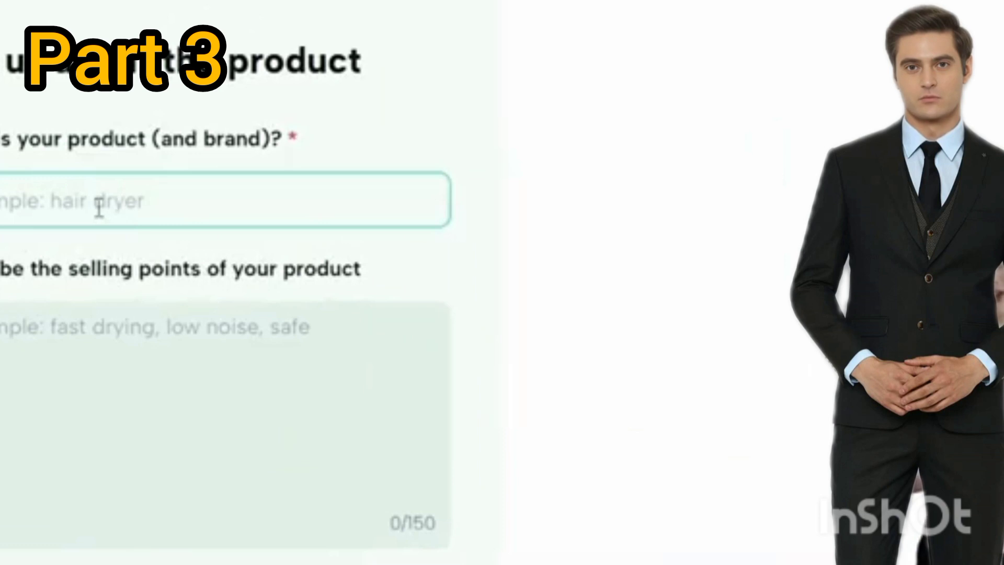
{"action": "left_click", "coordinate": [99, 207]}
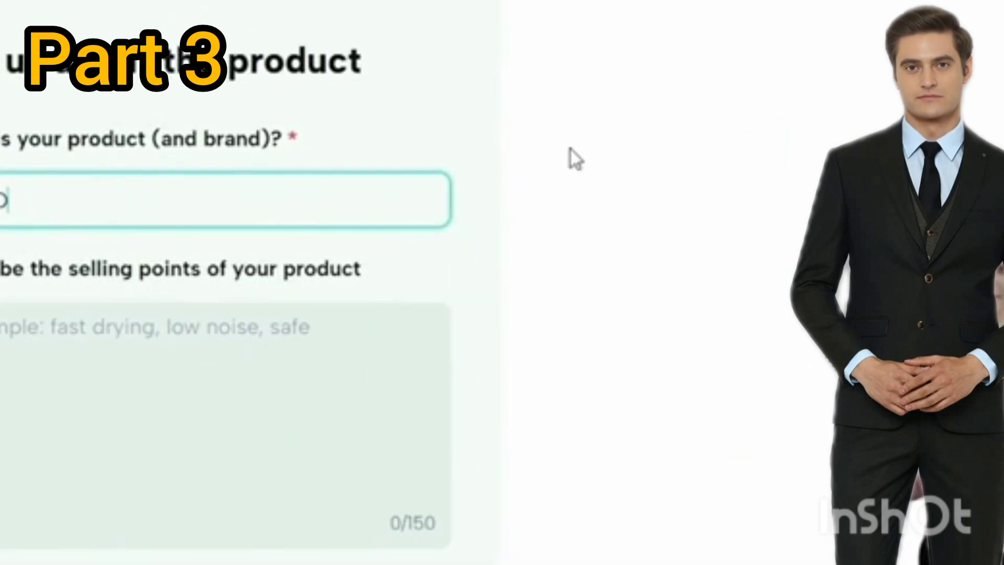
Describe the product's selling points as "Elegance, comfort and afordable" and generate the ad scripts
{"action": "left_click", "coordinate": [176, 368]}
{"action": "left_click", "coordinate": [157, 367]}
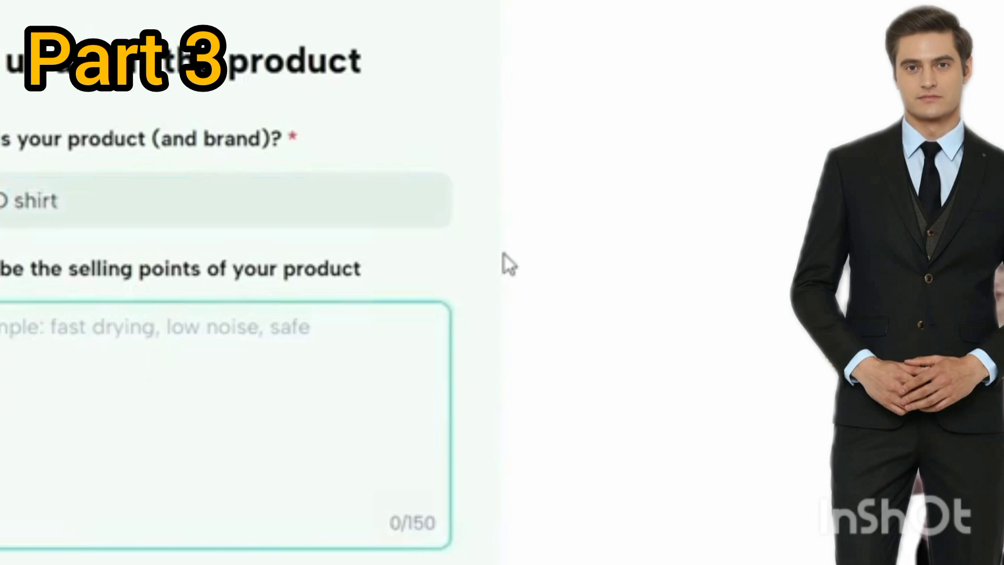
{"action": "type", "text": "Elegance, comfort and afordable"}
{"action": "scroll", "coordinate": [372, 552], "scroll_direction": "down", "scroll_amount": 5}
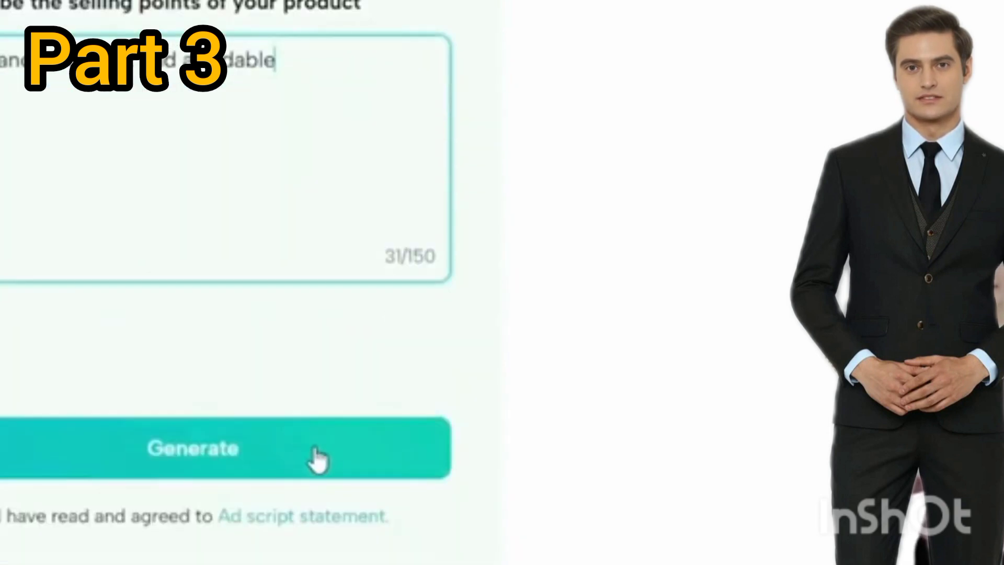
{"action": "left_click", "coordinate": [320, 459]}
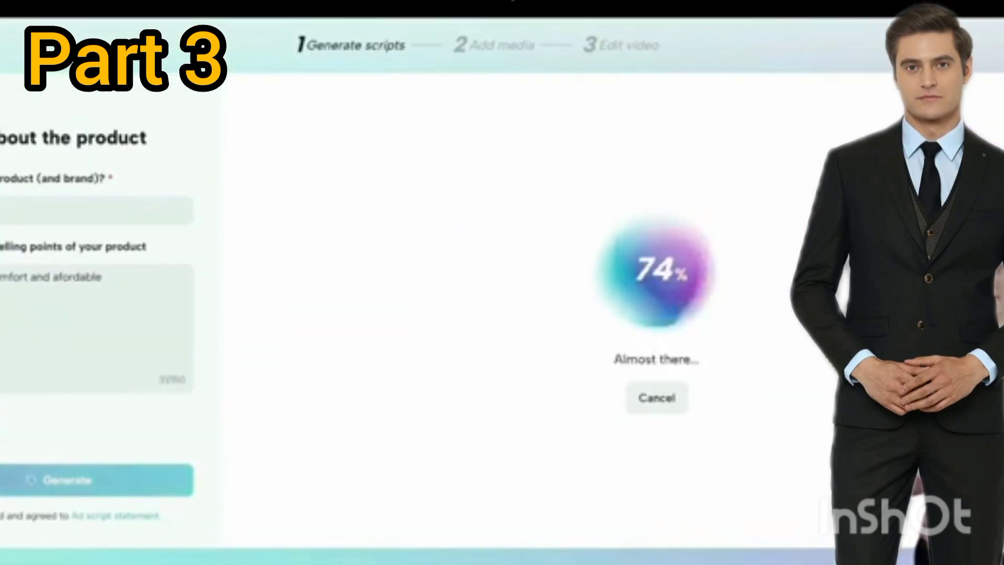
Review the generated ad scripts, comparing their hooks, selling points and calls to action
{"action": "scroll", "coordinate": [887, 325], "scroll_direction": "down", "scroll_amount": 15}
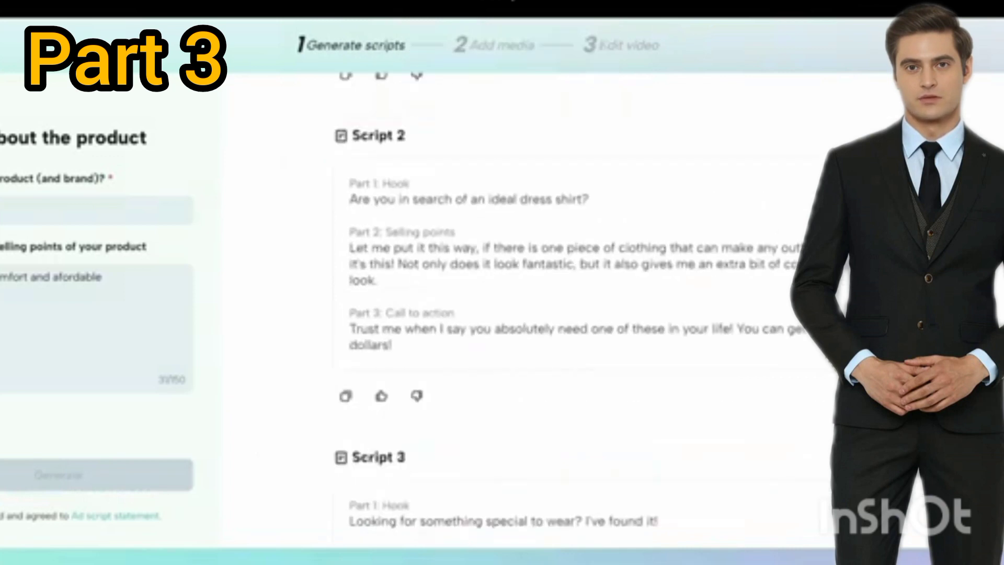
{"action": "scroll", "coordinate": [888, 326], "scroll_direction": "down", "scroll_amount": 5}
{"action": "scroll", "coordinate": [694, 387], "scroll_direction": "up", "scroll_amount": 15}
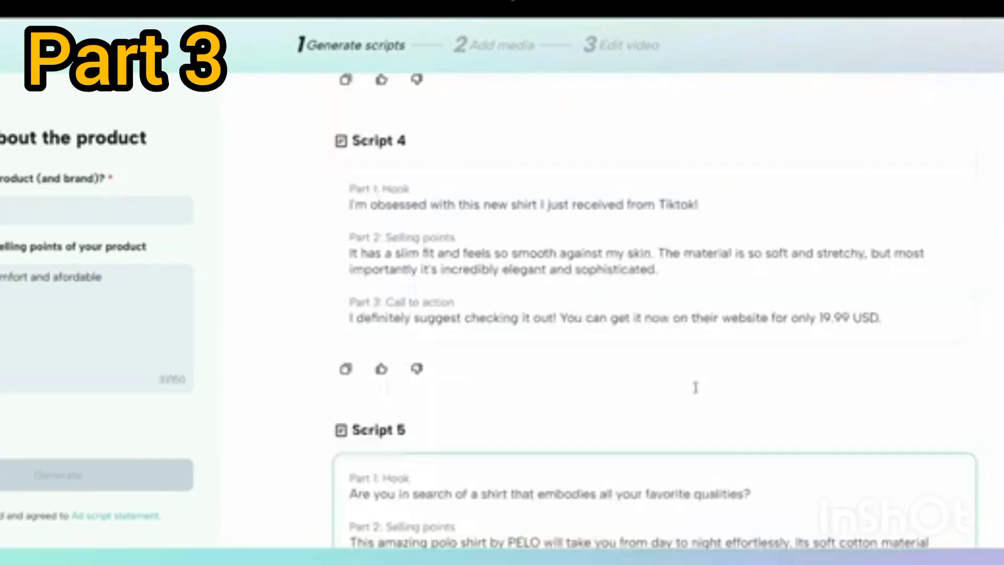
{"action": "scroll", "coordinate": [708, 235], "scroll_direction": "up", "scroll_amount": 3}
{"action": "scroll", "coordinate": [474, 406], "scroll_direction": "down", "scroll_amount": 10}
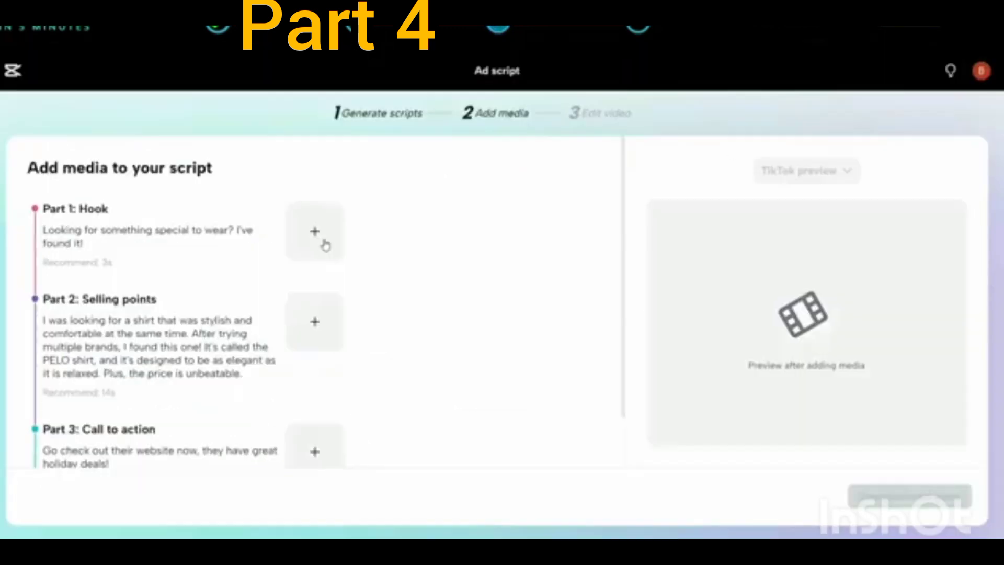
Open the media selection for Part 1: Hook and check the available upload sources and cloud media
{"action": "left_click", "coordinate": [511, 131]}
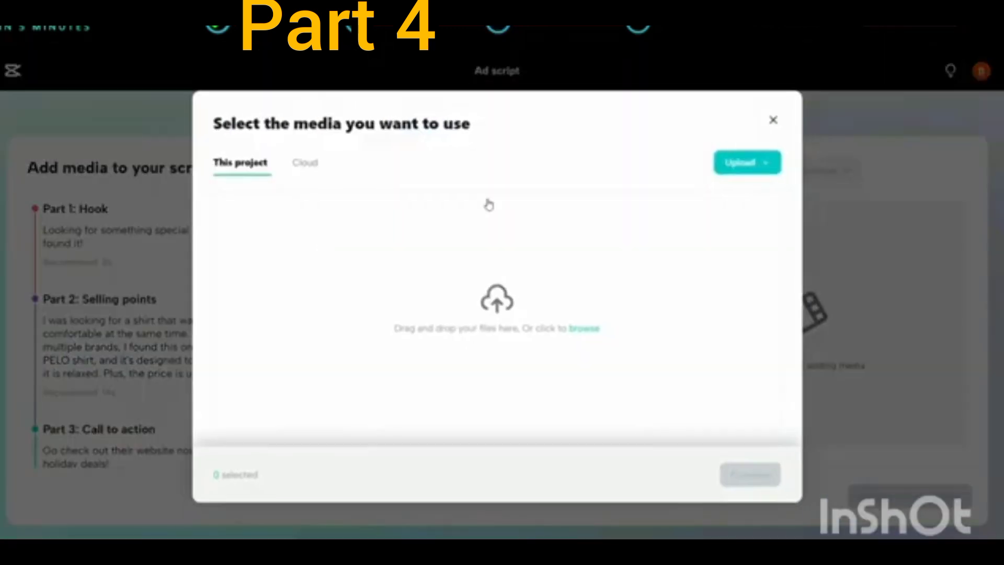
{"action": "left_click", "coordinate": [772, 164]}
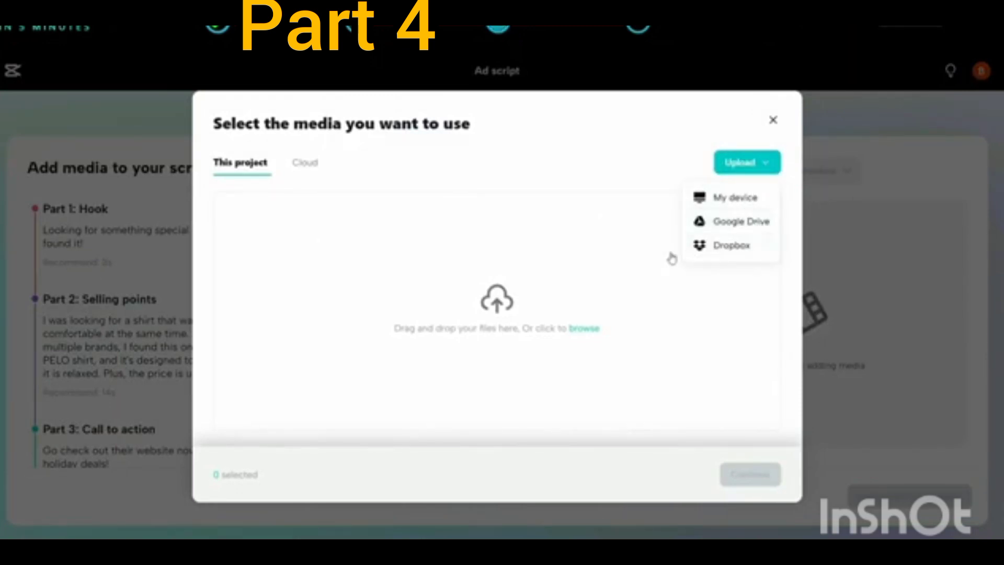
{"action": "left_click", "coordinate": [303, 163]}
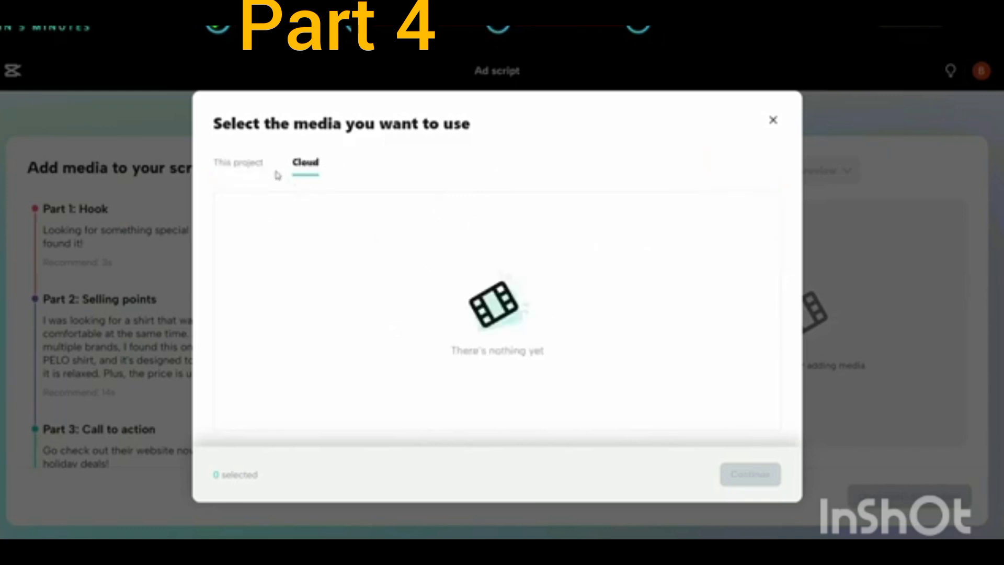
{"action": "left_click", "coordinate": [245, 165]}
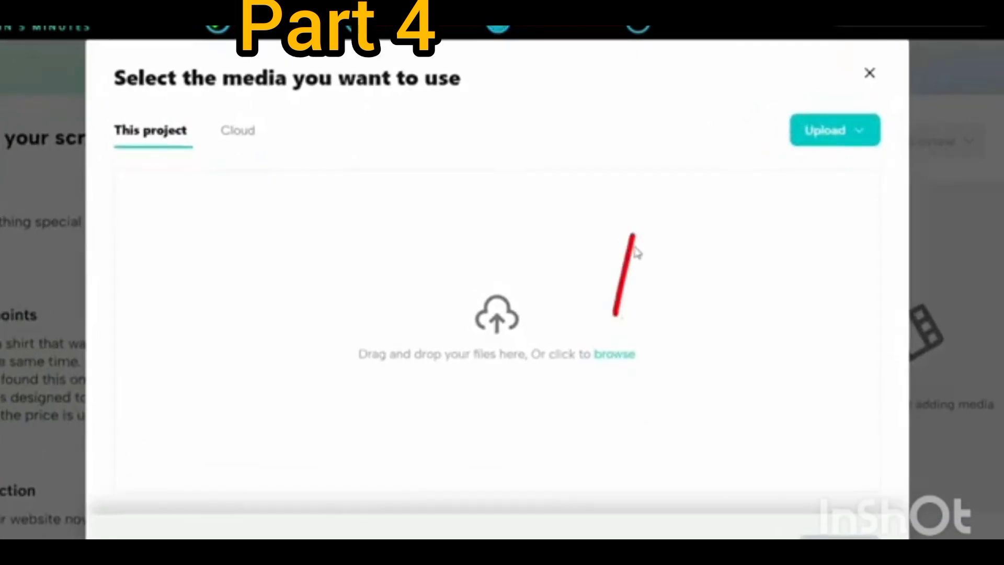
Upload the "man choosing shirt" image from the device, with all file types shown, and add it to the Hook part
{"action": "left_click", "coordinate": [634, 248]}
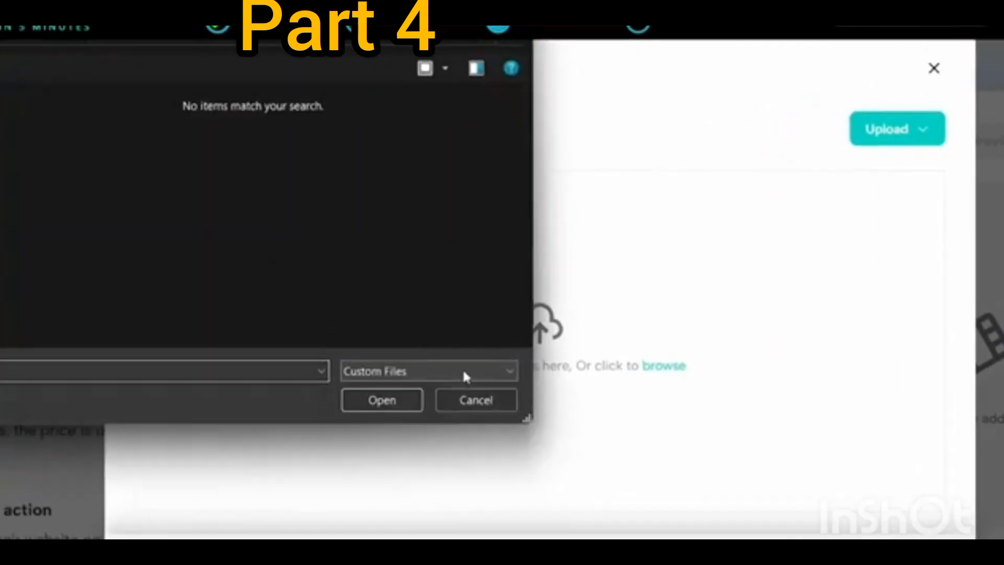
{"action": "left_click", "coordinate": [425, 360]}
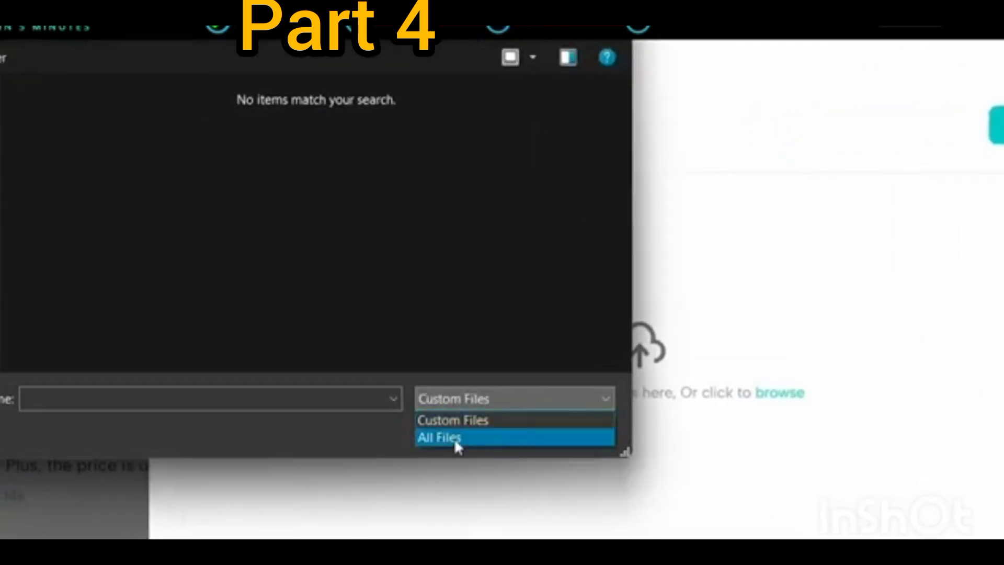
{"action": "left_click", "coordinate": [455, 438]}
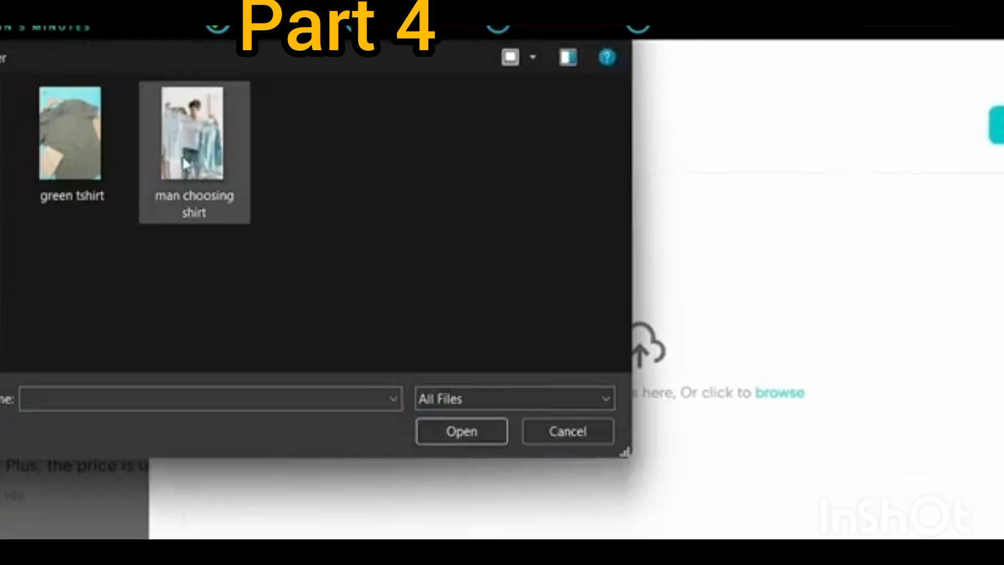
{"action": "left_click", "coordinate": [184, 164]}
{"action": "left_click", "coordinate": [471, 436]}
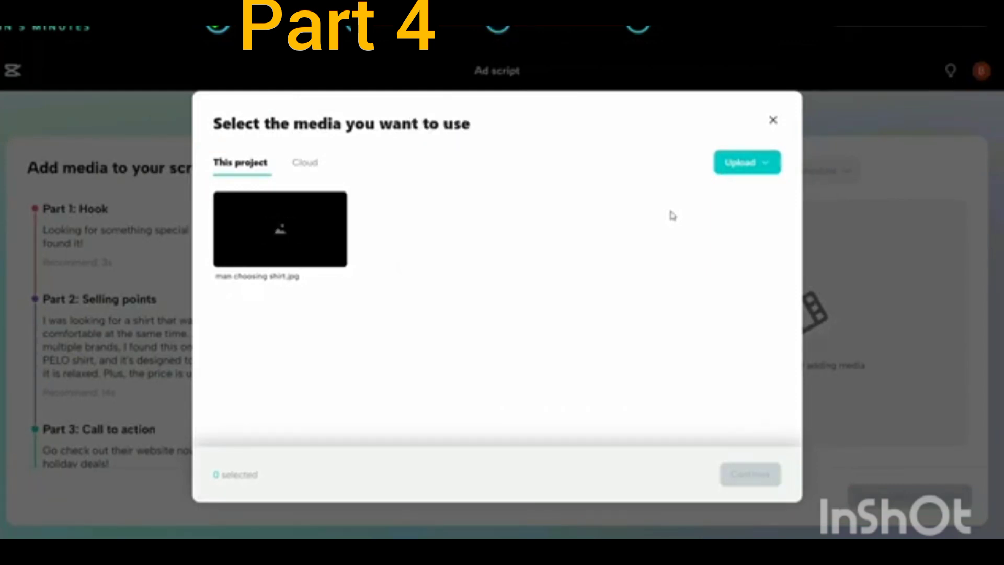
{"action": "left_click", "coordinate": [749, 474]}
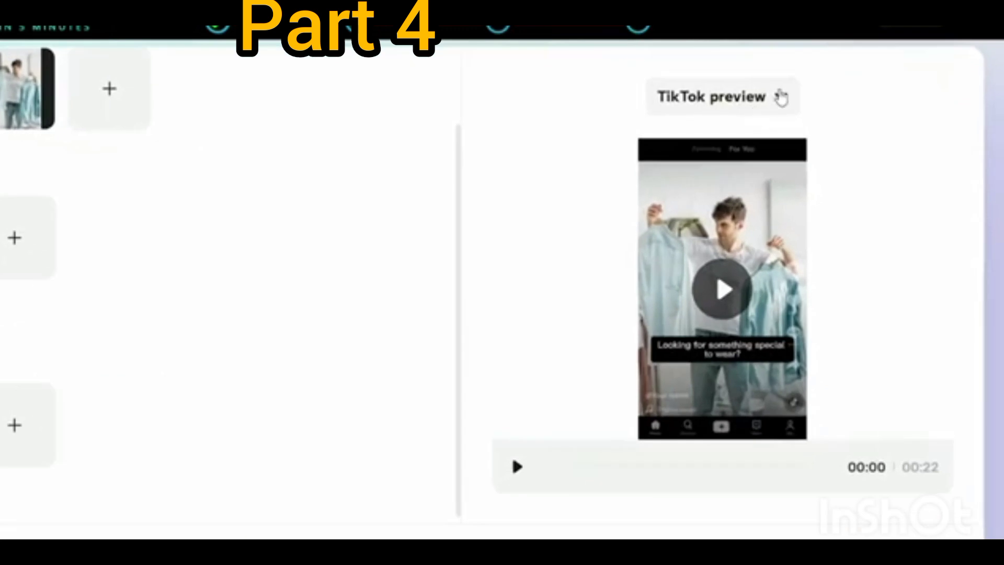
Compare the ad in the Original view and return to the TikTok preview
{"action": "left_click", "coordinate": [848, 171]}
{"action": "left_click", "coordinate": [723, 145]}
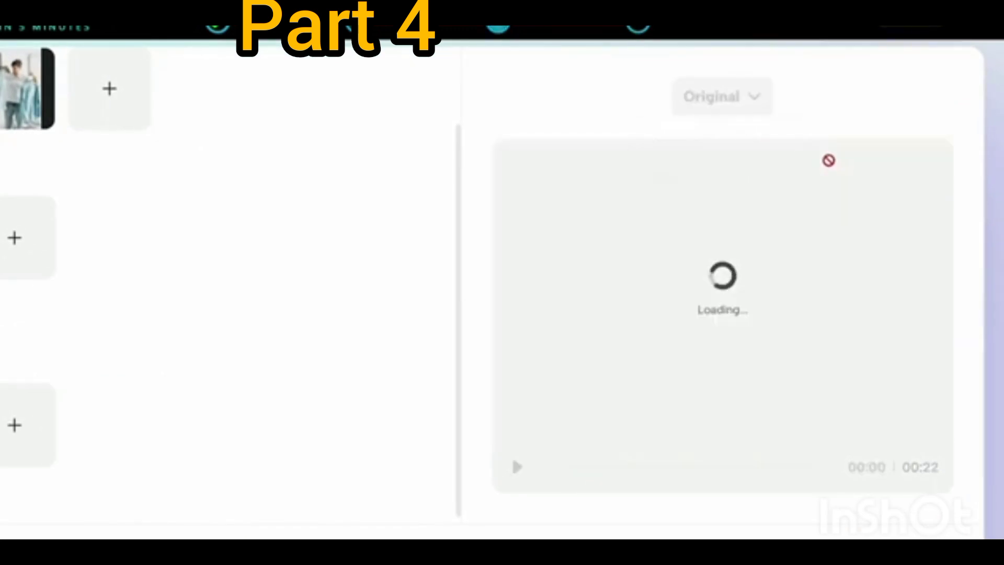
{"action": "left_click", "coordinate": [758, 100]}
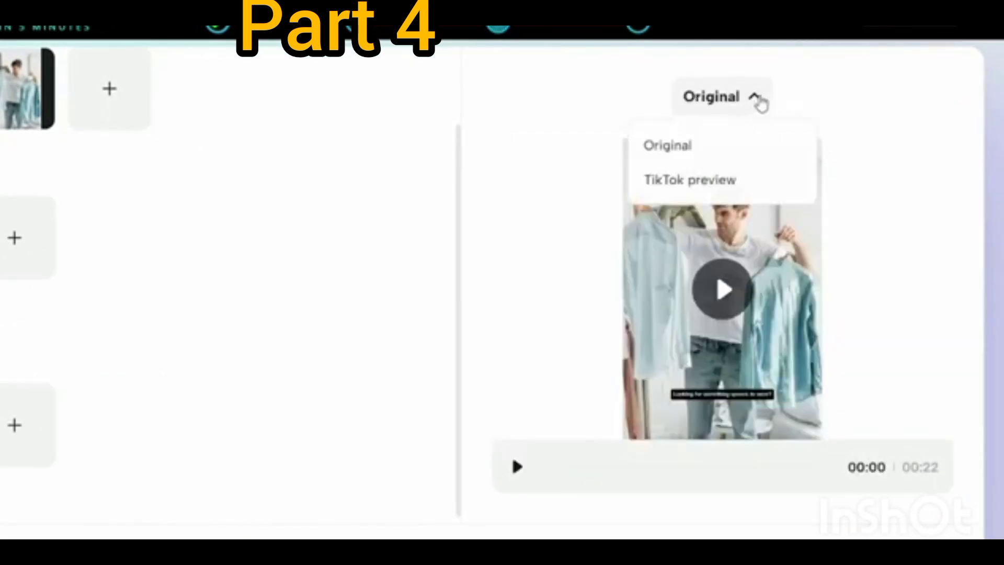
{"action": "left_click", "coordinate": [717, 179]}
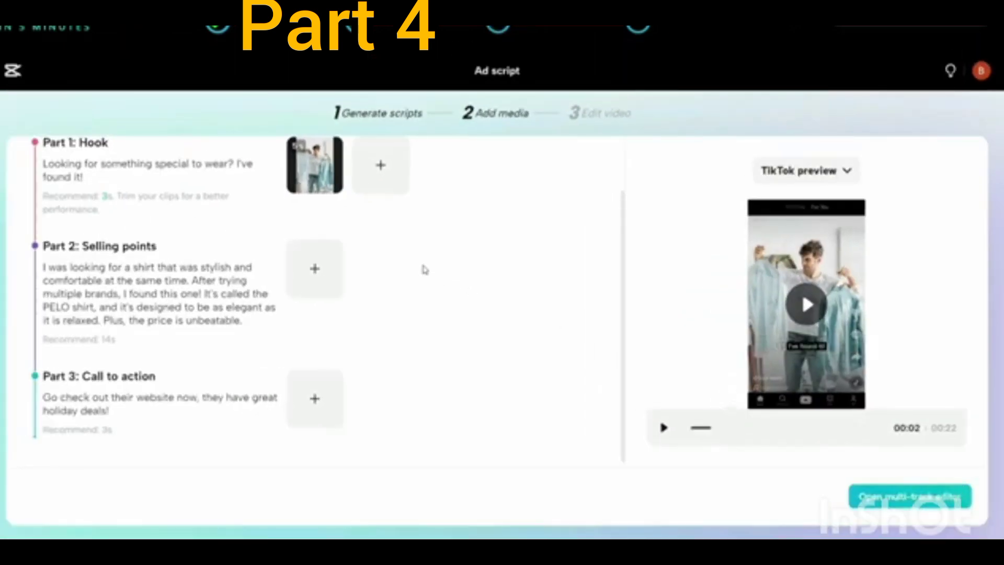
Check the project media available for Part 2: Selling points without adding any
{"action": "left_click", "coordinate": [335, 273]}
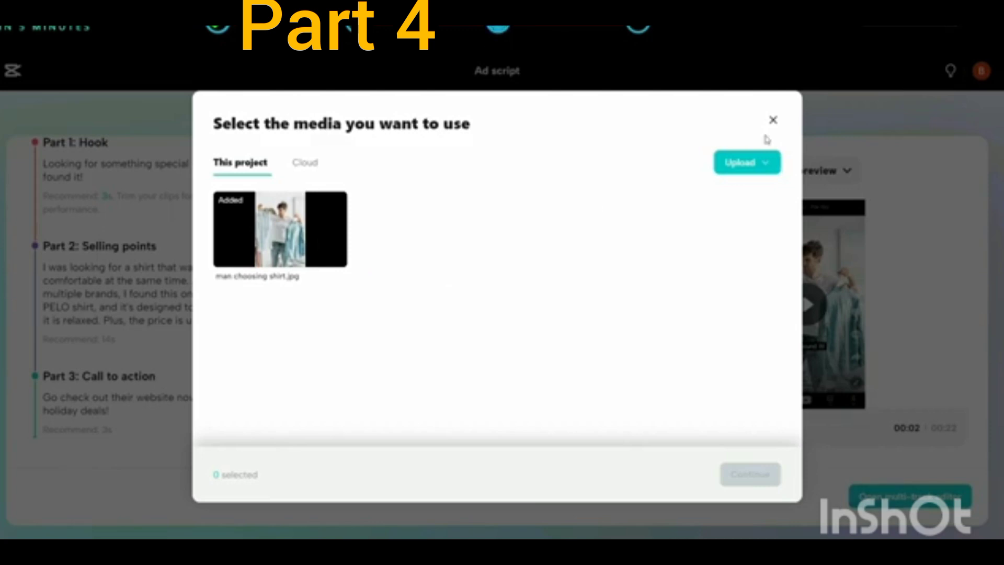
{"action": "left_click", "coordinate": [774, 122]}
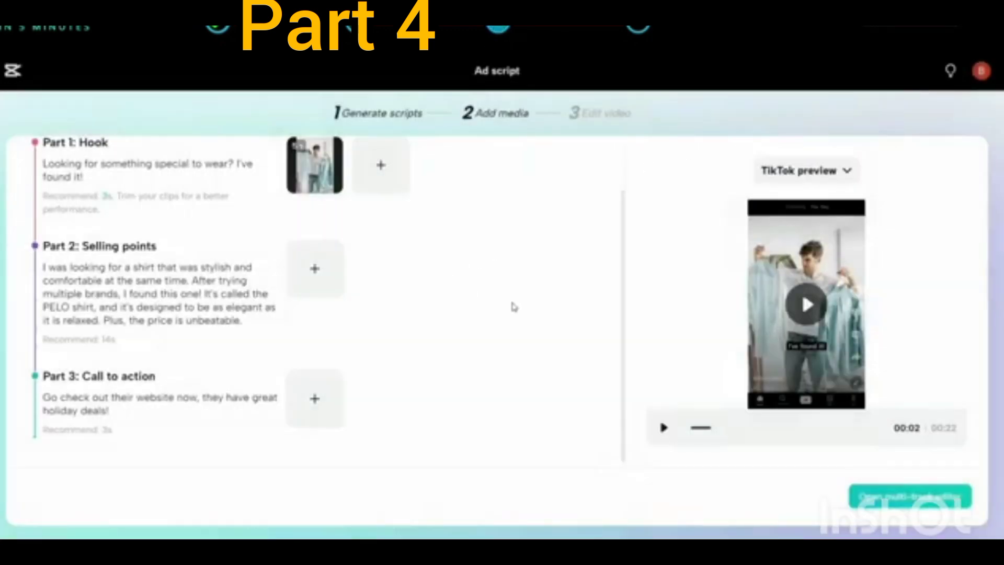
Open the ad in the multi-track editor and move the playhead to about 3 seconds
{"action": "left_click", "coordinate": [924, 510]}
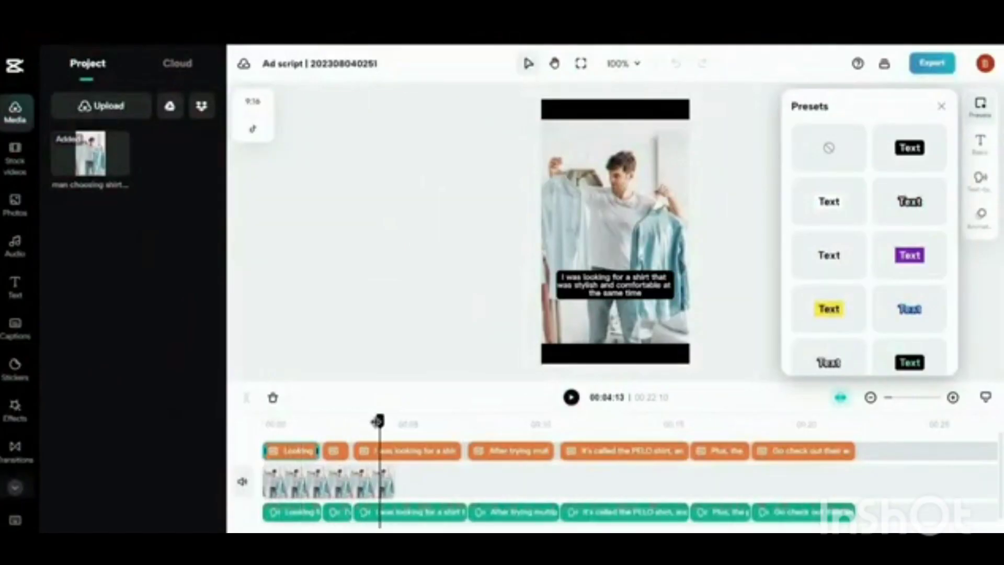
{"action": "left_click_drag", "start_coordinate": [376, 416], "coordinate": [341, 419]}
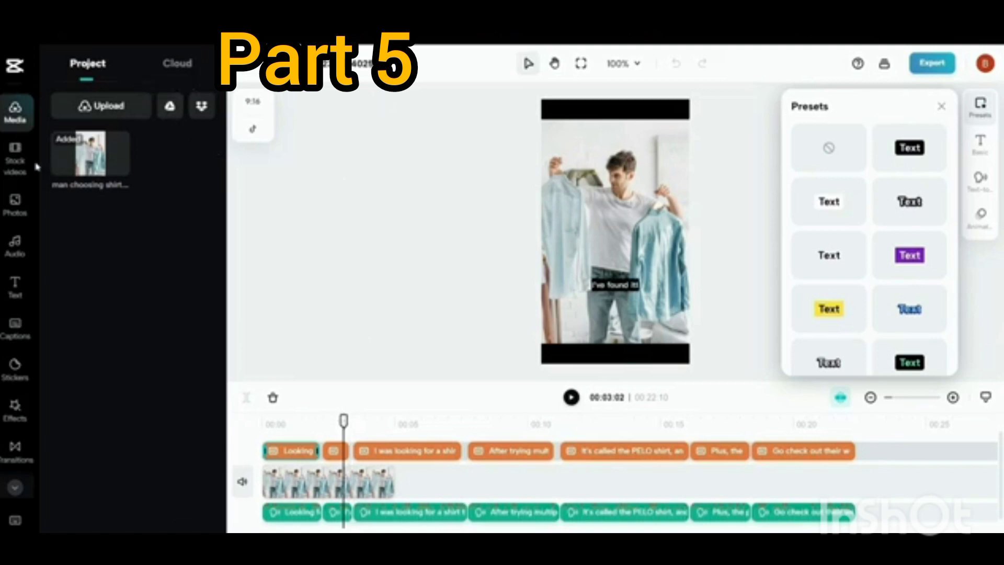
Filter the commercial-use stock videos to the vertical aspect ratio
{"action": "left_click", "coordinate": [16, 160]}
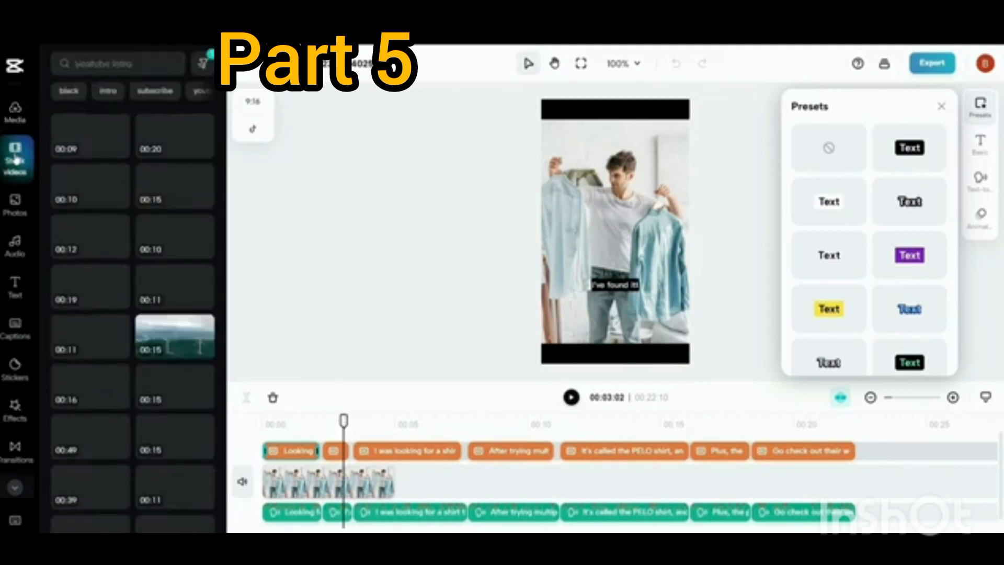
{"action": "left_click", "coordinate": [19, 207]}
{"action": "left_click", "coordinate": [22, 166]}
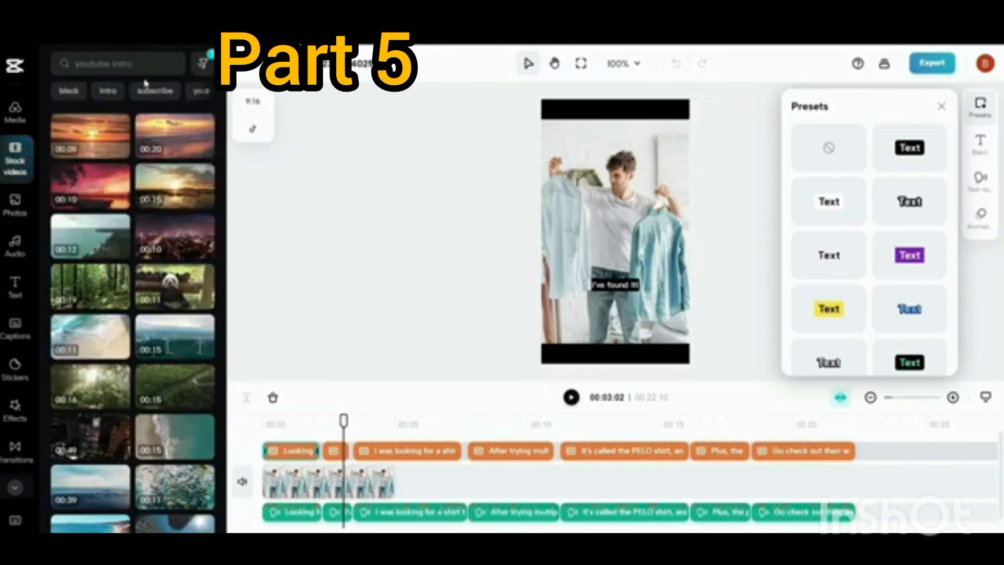
{"action": "left_click", "coordinate": [202, 65]}
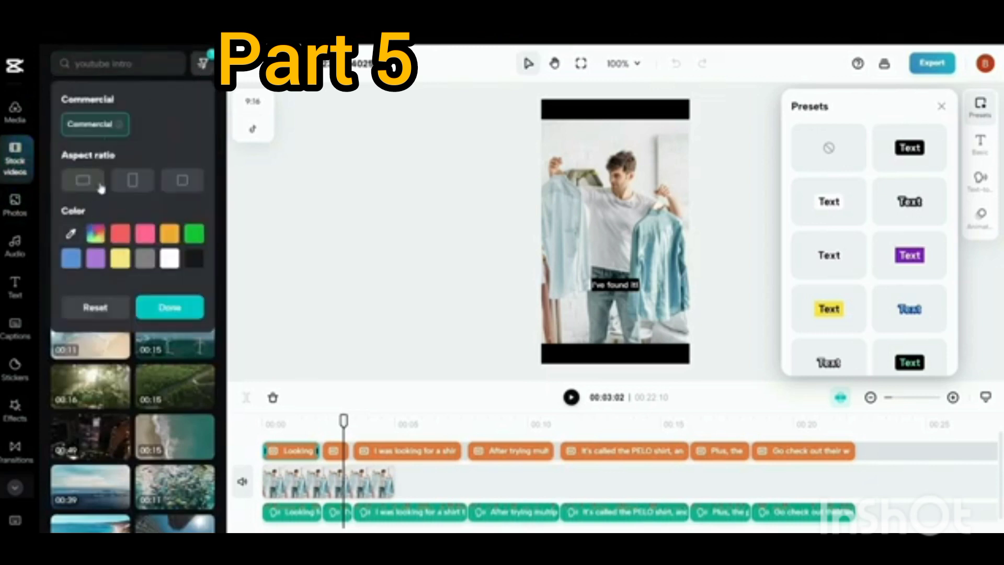
{"action": "left_click", "coordinate": [133, 180]}
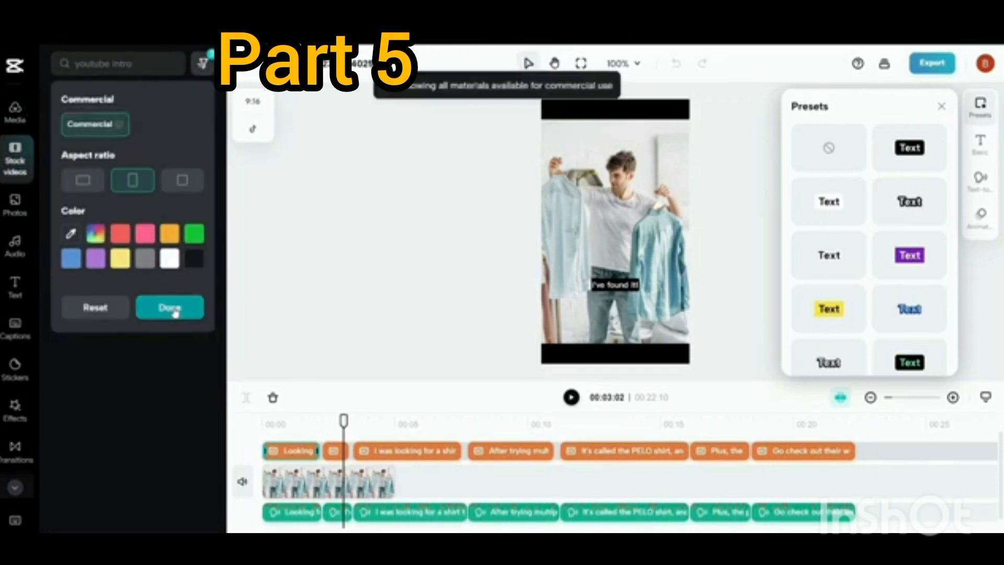
{"action": "left_click", "coordinate": [176, 312]}
Search the stock videos for "shirt" and add the clip of the standing man on the phone to the timeline
{"action": "left_click", "coordinate": [110, 64]}
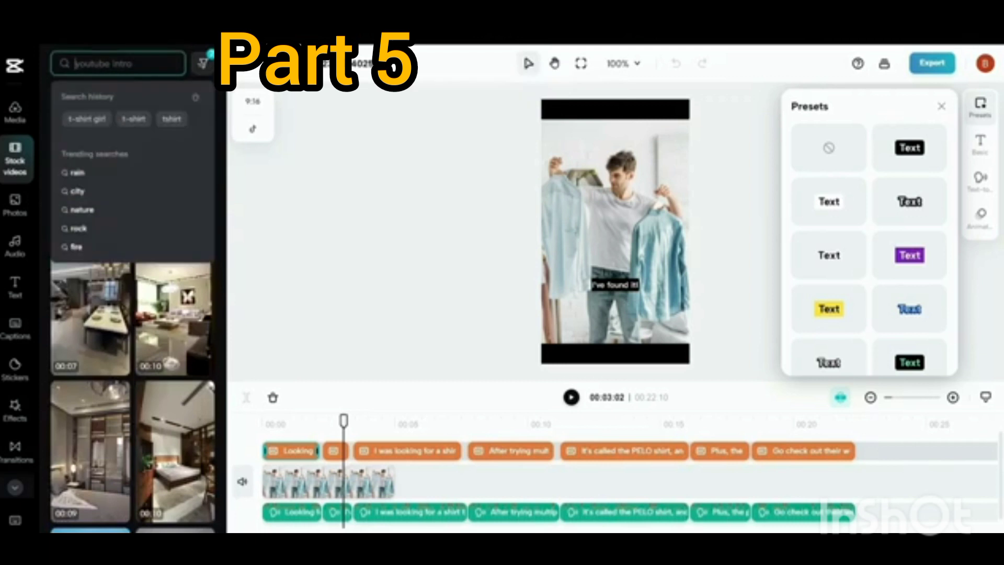
{"action": "type", "text": "shirt"}
{"action": "key", "text": "Return"}
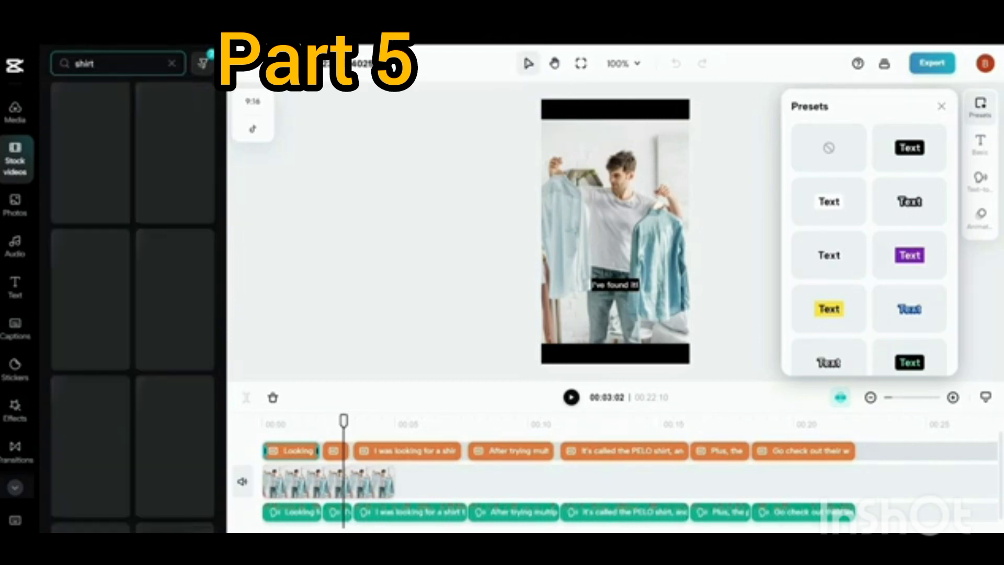
{"action": "scroll", "coordinate": [182, 312], "scroll_direction": "down", "scroll_amount": 5}
{"action": "scroll", "coordinate": [182, 312], "scroll_direction": "down", "scroll_amount": 5}
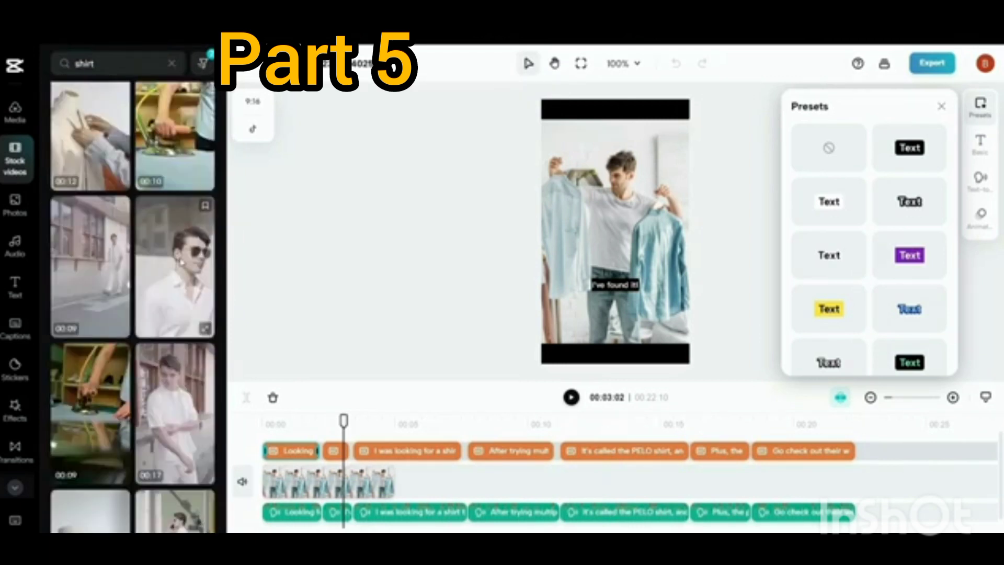
{"action": "left_click", "coordinate": [121, 222]}
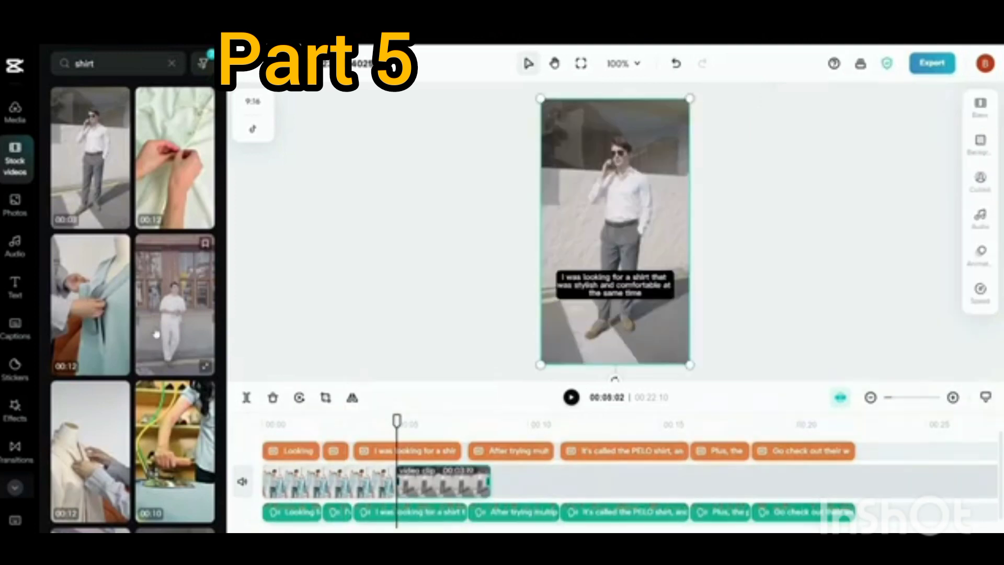
Add the shirt clips of the man in sunglasses, the man walking by the windows and the man in a white short-sleeved shirt
{"action": "scroll", "coordinate": [120, 221], "scroll_direction": "down", "scroll_amount": 5}
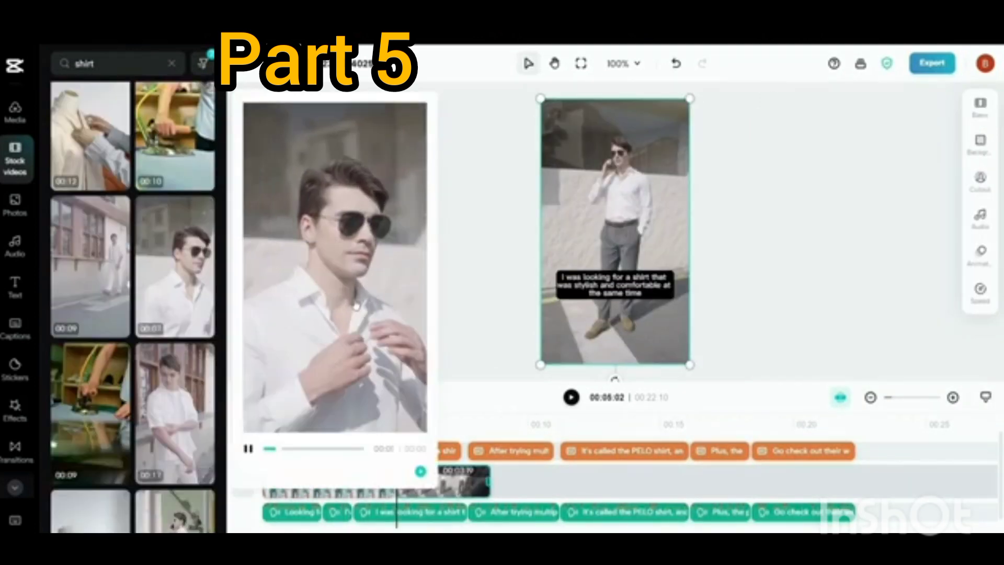
{"action": "left_click", "coordinate": [420, 471]}
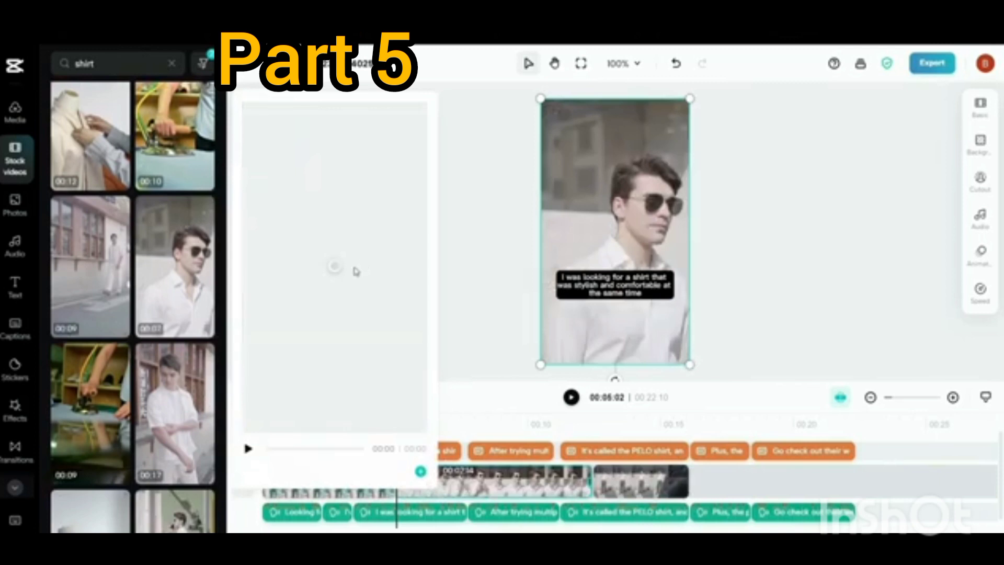
{"action": "left_click", "coordinate": [420, 471]}
{"action": "scroll", "coordinate": [178, 285], "scroll_direction": "down", "scroll_amount": 3}
{"action": "mouse_move", "coordinate": [177, 285]}
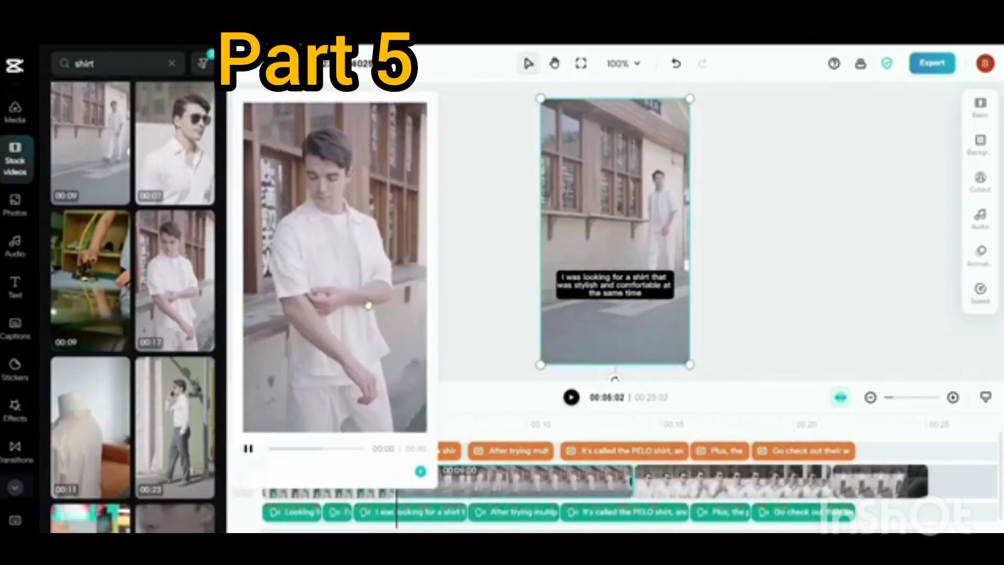
{"action": "left_click", "coordinate": [420, 471]}
{"action": "scroll", "coordinate": [164, 337], "scroll_direction": "down", "scroll_amount": 3}
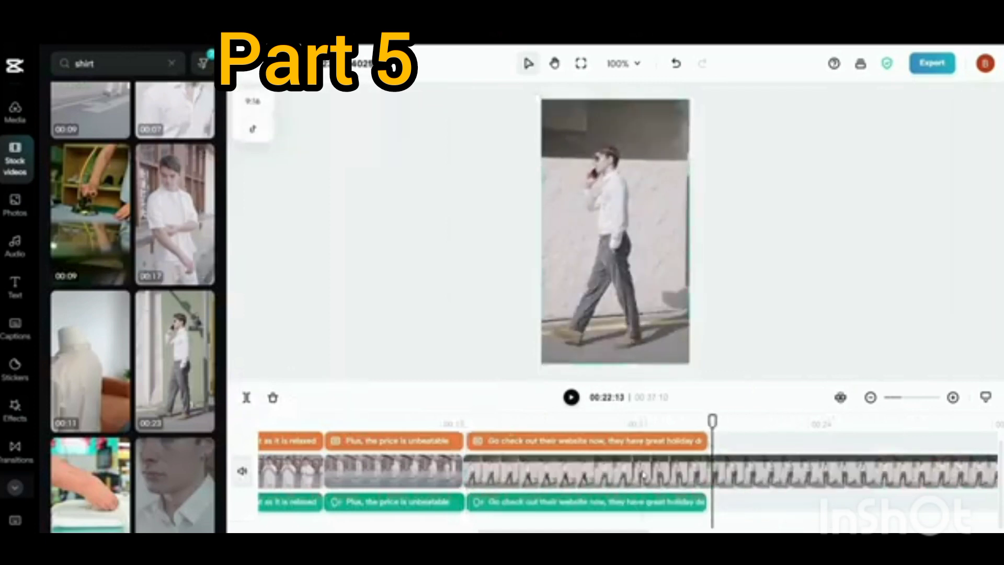
{"action": "left_click_drag", "start_coordinate": [712, 421], "coordinate": [688, 425]}
{"action": "left_click_drag", "start_coordinate": [722, 422], "coordinate": [352, 444]}
{"action": "key", "text": "ctrl+z"}
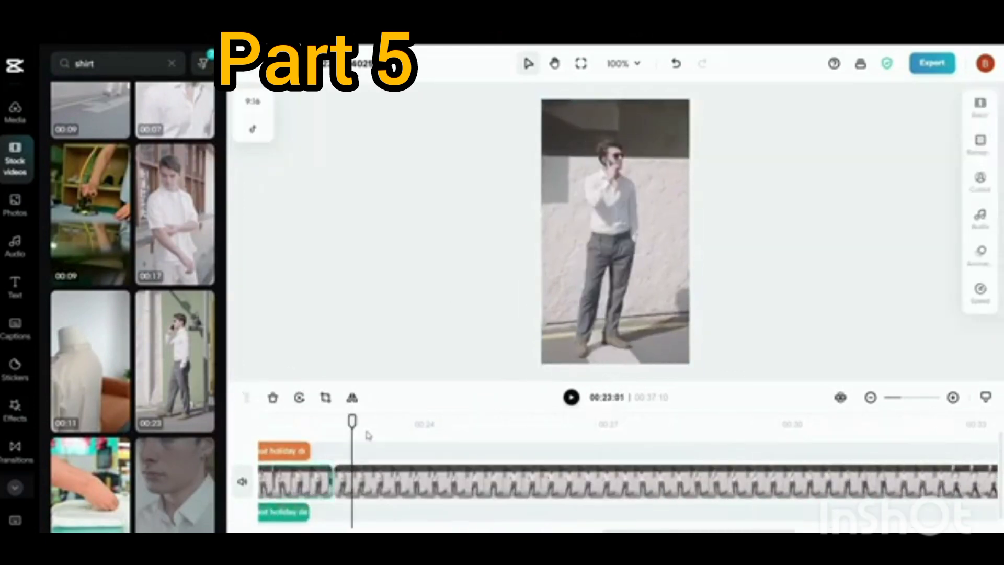
{"action": "key", "text": "ctrl+z"}
Split the last video clip at about 23 seconds, delete the remainder and bring the playhead back near the start
{"action": "left_click_drag", "start_coordinate": [701, 531], "coordinate": [601, 531]}
{"action": "left_click_drag", "start_coordinate": [736, 421], "coordinate": [275, 451]}
{"action": "left_click_drag", "start_coordinate": [779, 531], "coordinate": [648, 531]}
{"action": "left_click_drag", "start_coordinate": [780, 421], "coordinate": [727, 429]}
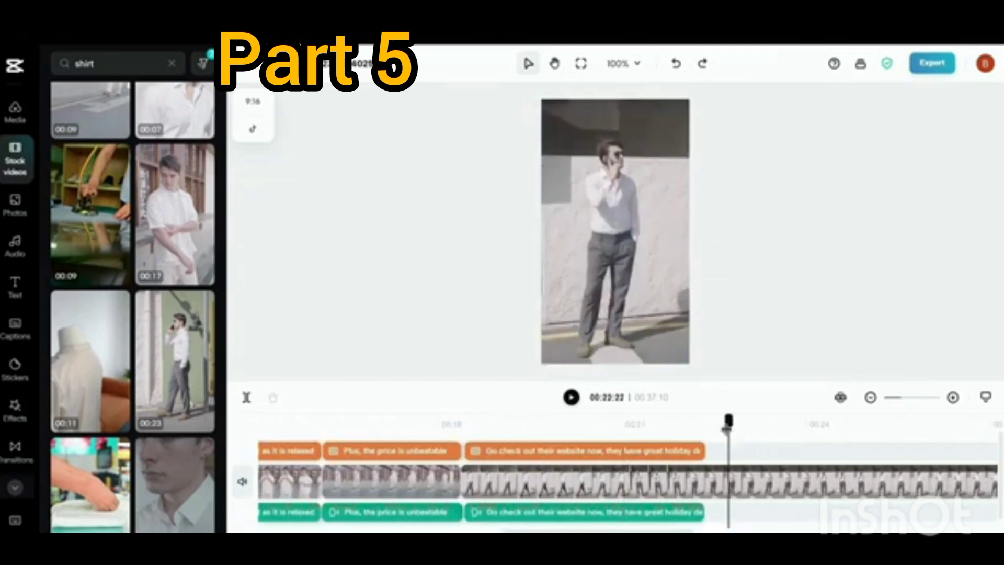
{"action": "left_click", "coordinate": [737, 481]}
{"action": "left_click", "coordinate": [273, 397]}
{"action": "left_click", "coordinate": [336, 423]}
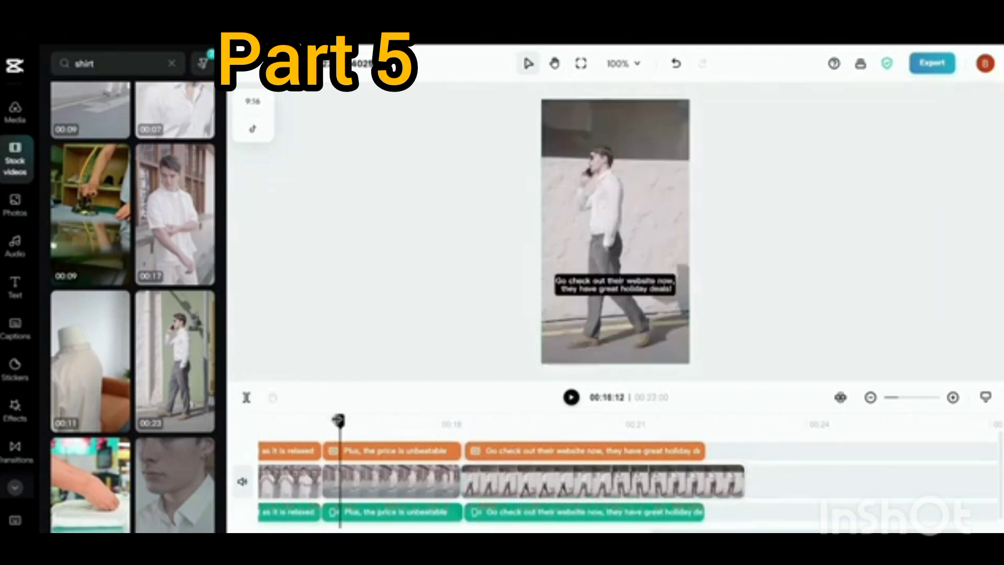
{"action": "left_click_drag", "start_coordinate": [336, 423], "coordinate": [291, 426]}
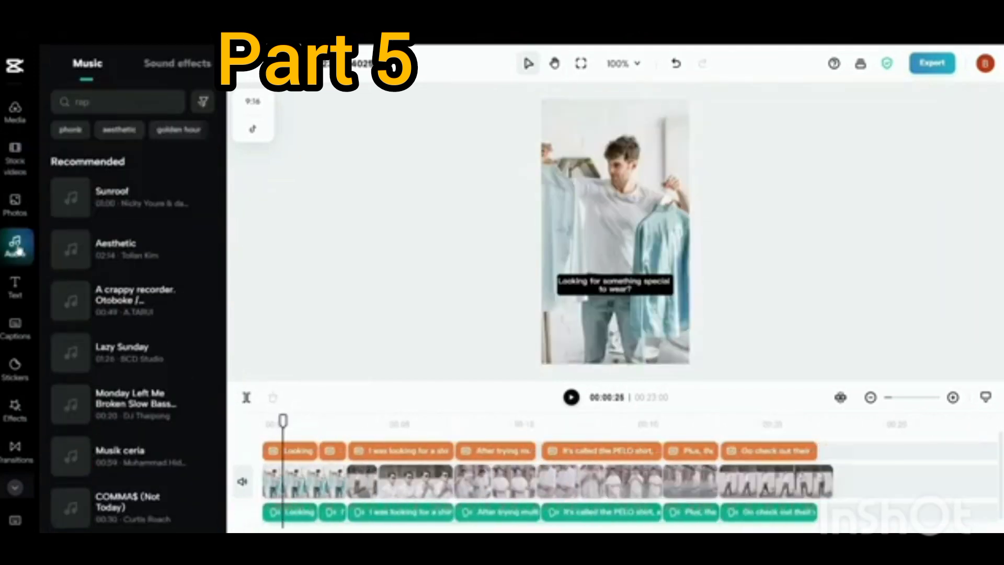
Audition the recommended music tracks and add "Sunrise" to the timeline as background music
{"action": "left_click", "coordinate": [71, 197]}
{"action": "left_click", "coordinate": [69, 257]}
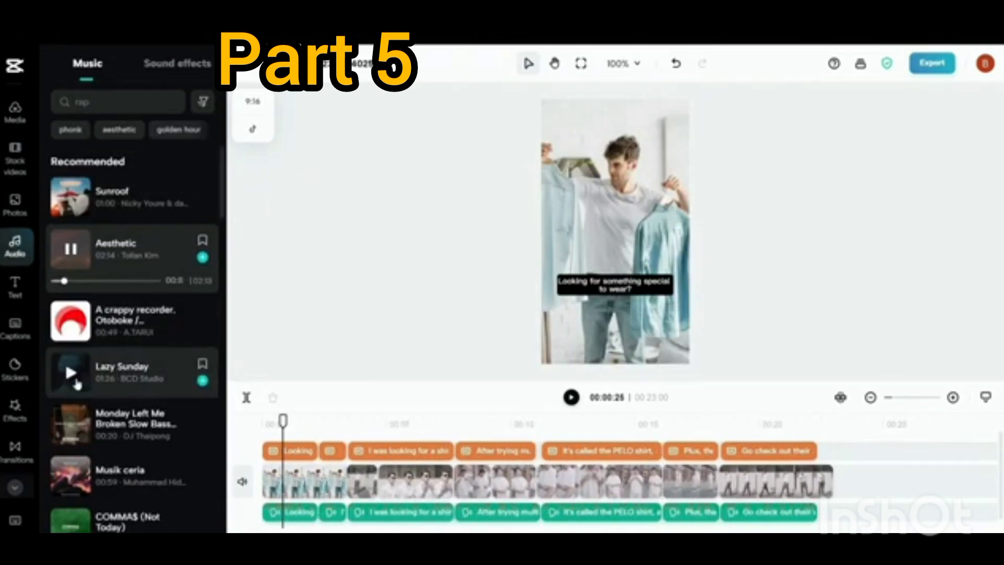
{"action": "scroll", "coordinate": [78, 385], "scroll_direction": "down", "scroll_amount": 2}
{"action": "left_click", "coordinate": [72, 292]}
{"action": "left_click", "coordinate": [73, 345]}
{"action": "left_click", "coordinate": [72, 384]}
{"action": "scroll", "coordinate": [72, 366], "scroll_direction": "down", "scroll_amount": 3}
{"action": "scroll", "coordinate": [70, 354], "scroll_direction": "down", "scroll_amount": 2}
{"action": "left_click", "coordinate": [71, 269]}
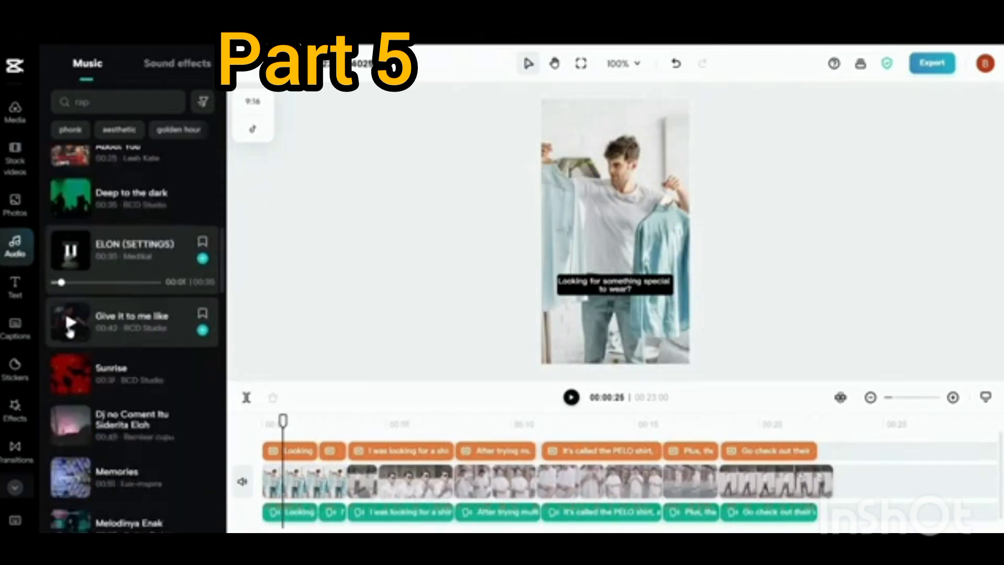
{"action": "scroll", "coordinate": [71, 329], "scroll_direction": "down", "scroll_amount": 2}
{"action": "left_click", "coordinate": [70, 293]}
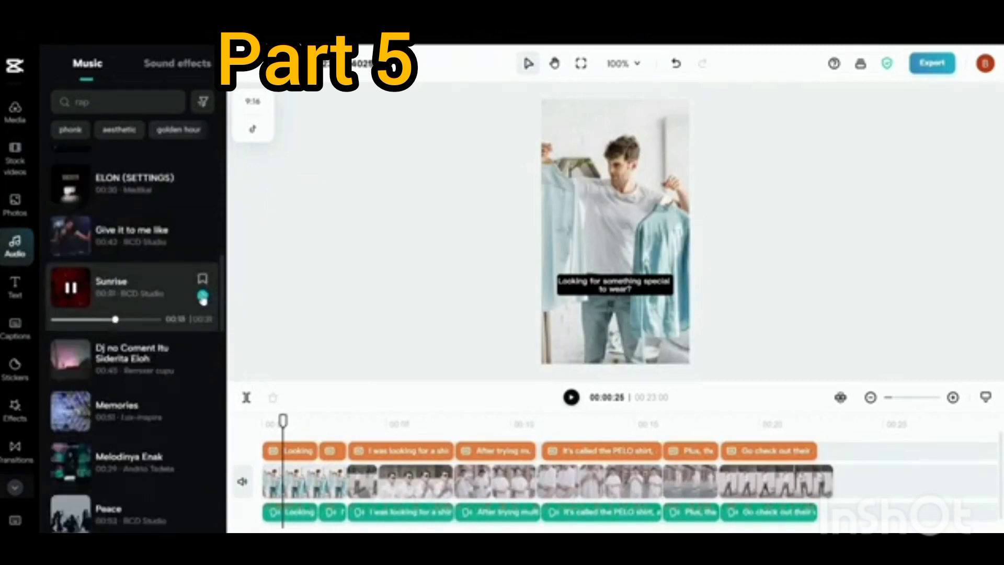
{"action": "left_click", "coordinate": [203, 296]}
{"action": "scroll", "coordinate": [65, 313], "scroll_direction": "down", "scroll_amount": 5}
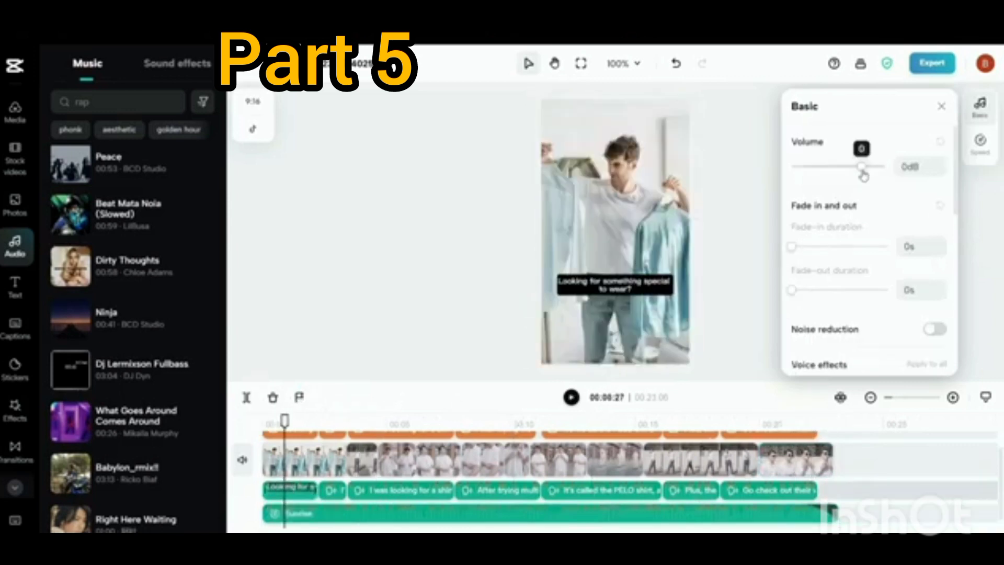
{"action": "left_click", "coordinate": [866, 479]}
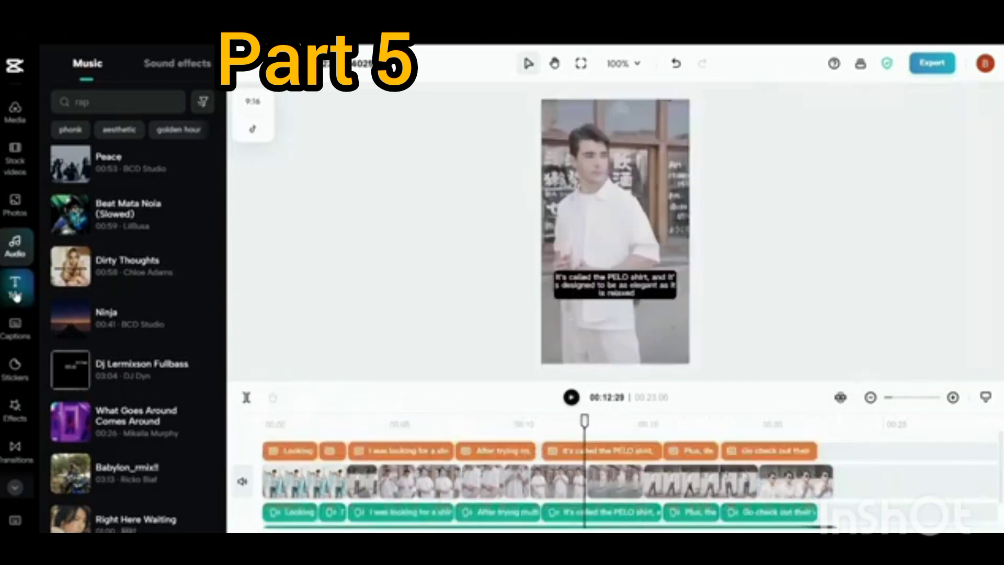
Add the "SIGN UP NOW" text template reading "PELO Shirt", leave its first line empty and reduce its scale
{"action": "left_click", "coordinate": [15, 287]}
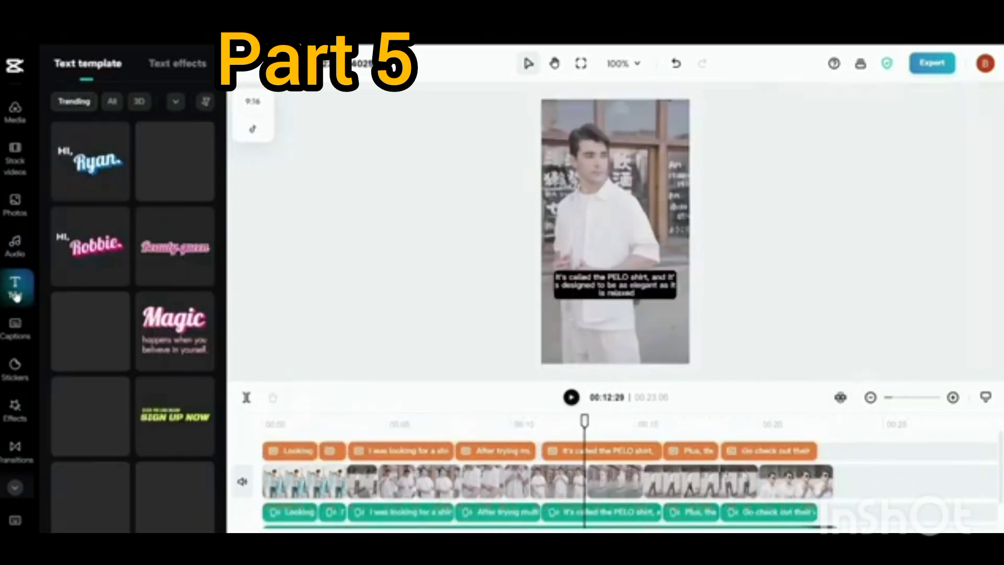
{"action": "left_click", "coordinate": [981, 107]}
{"action": "left_click_drag", "start_coordinate": [879, 165], "coordinate": [787, 162]}
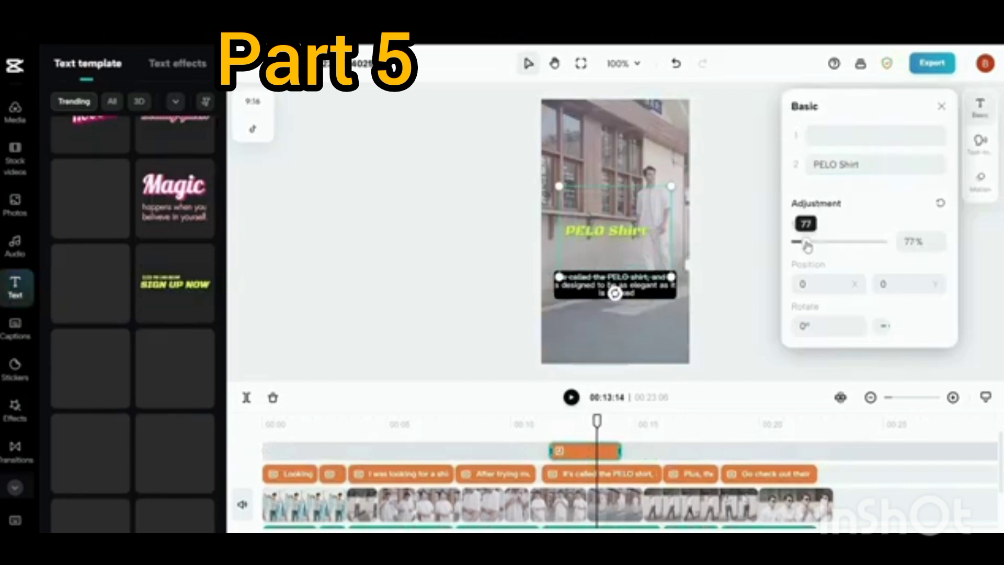
{"action": "left_click_drag", "start_coordinate": [807, 246], "coordinate": [809, 246]}
Open the Out motions for the "PELO Shirt" text with the playhead near the text's start at about 12 seconds
{"action": "left_click", "coordinate": [613, 237]}
{"action": "left_click", "coordinate": [980, 180]}
{"action": "left_click_drag", "start_coordinate": [597, 421], "coordinate": [553, 420]}
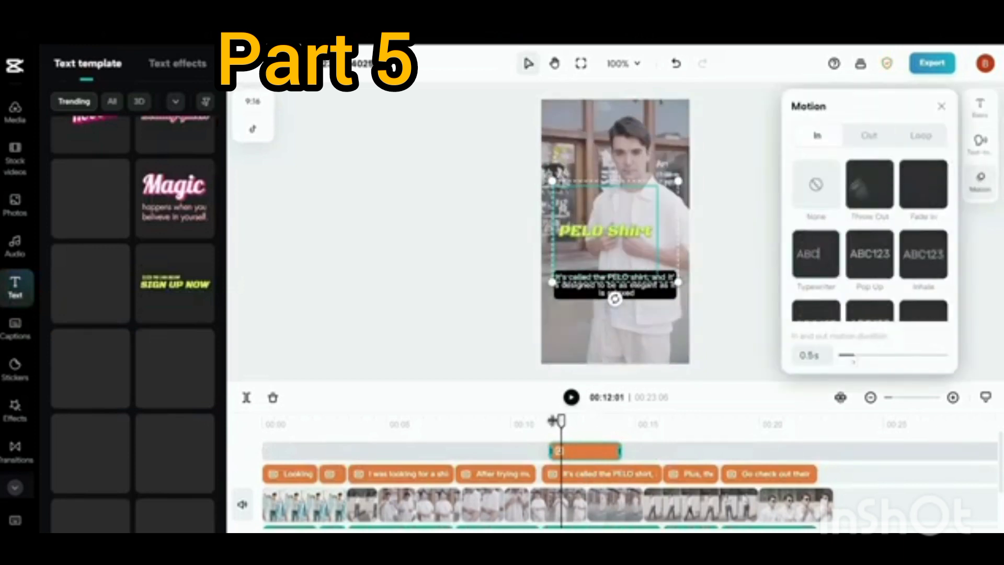
{"action": "left_click", "coordinate": [868, 137]}
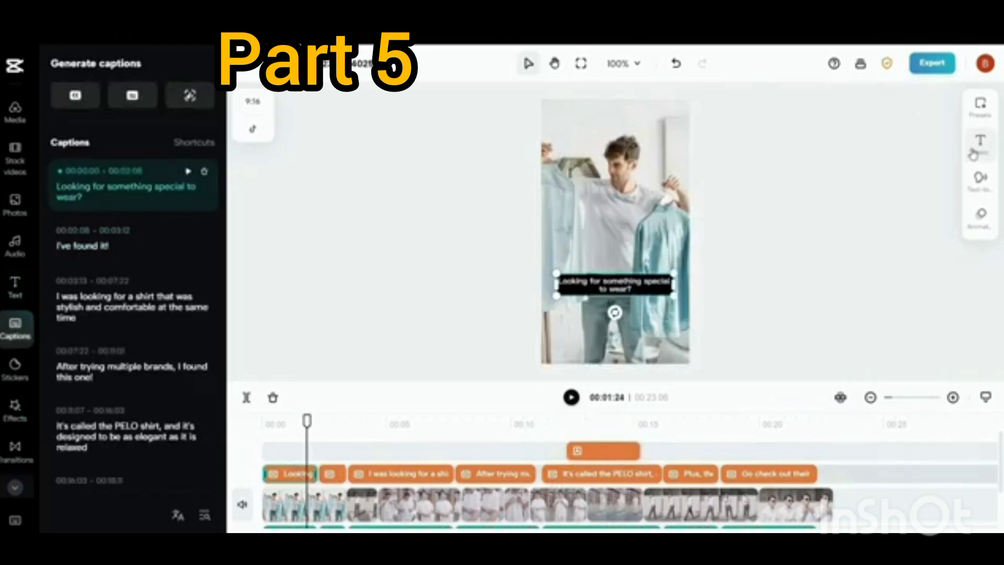
Apply the preset with black text on a yellow background to the captions and scrub through the ad to check it
{"action": "left_click", "coordinate": [980, 144]}
{"action": "left_click", "coordinate": [981, 105]}
{"action": "left_click", "coordinate": [845, 325]}
{"action": "left_click", "coordinate": [299, 418]}
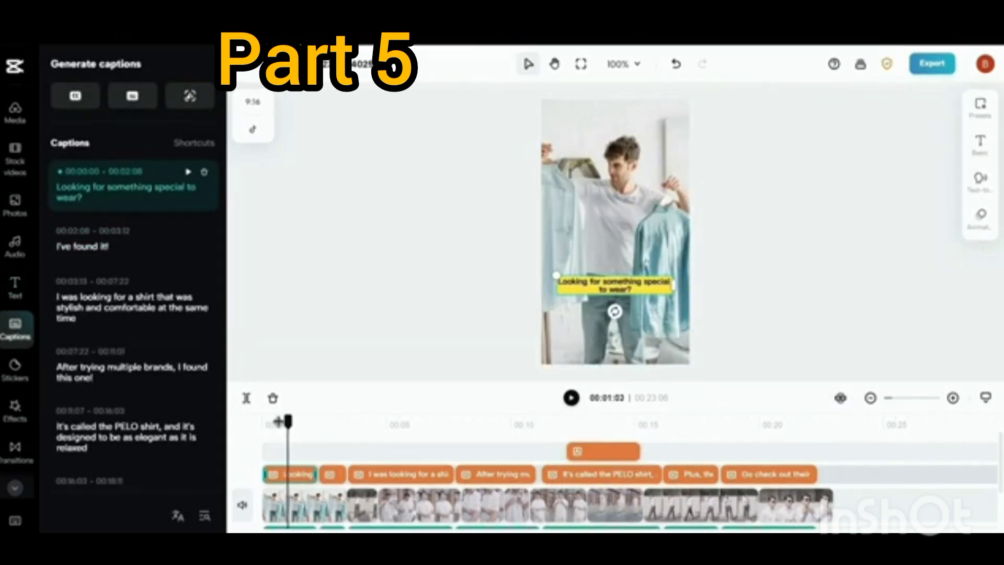
{"action": "left_click_drag", "start_coordinate": [304, 419], "coordinate": [572, 421]}
Replace the last caption's text with "So what are you waiting for ? Go get one and show off your style !"
{"action": "left_click", "coordinate": [157, 414]}
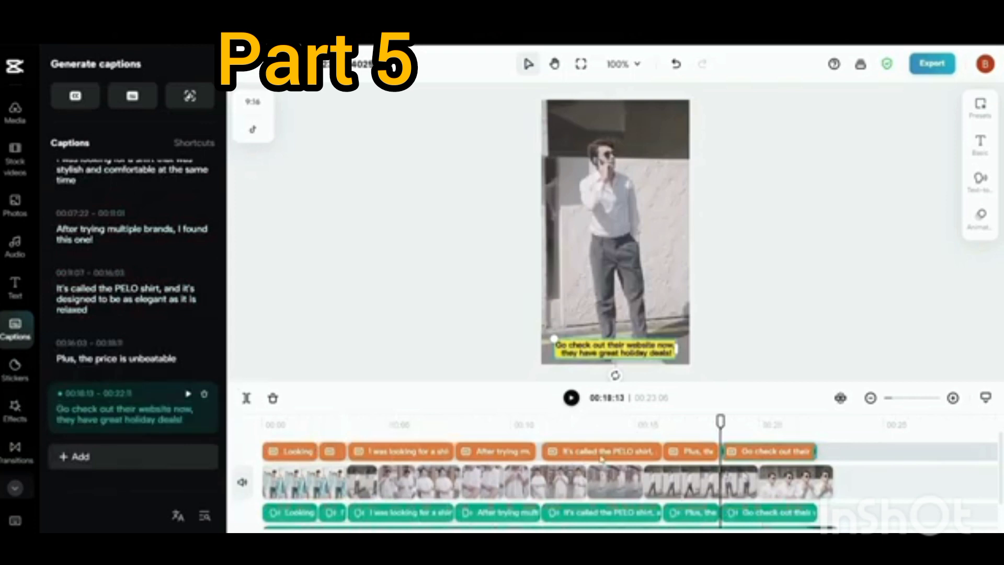
{"action": "key", "text": "ctrl+a"}
{"action": "type", "text": "So"}
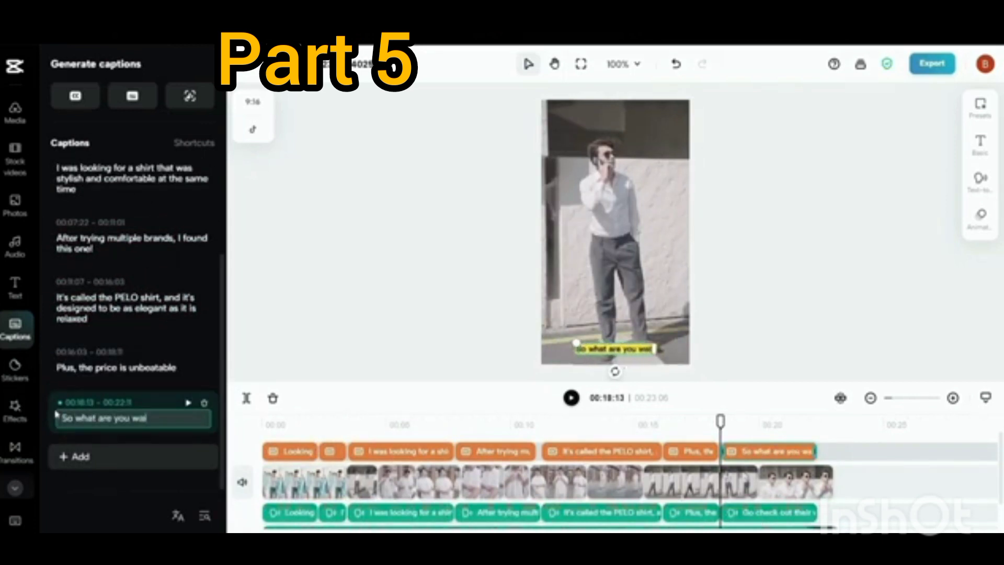
{"action": "type", "text": " what are you waiting for ? Go get one and show of"}
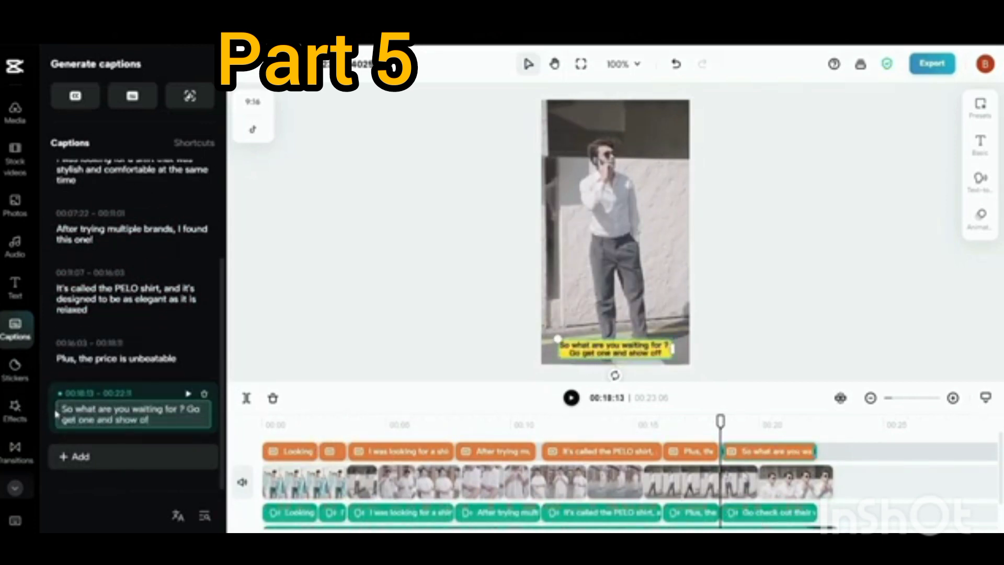
{"action": "type", "text": "f your styl"}
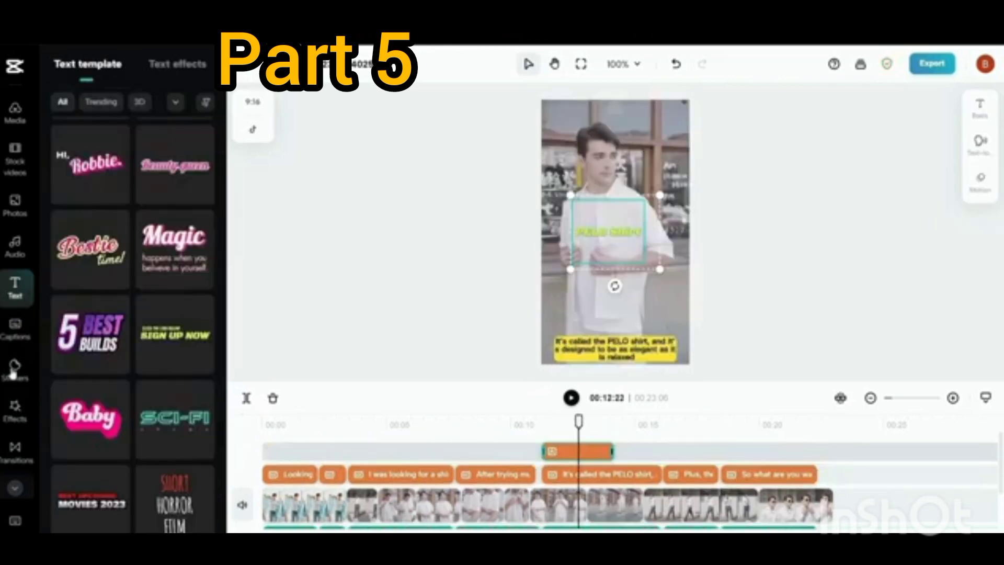
Add the white pointing-hand sticker from the trending stickers at about 20 seconds
{"action": "left_click", "coordinate": [14, 367]}
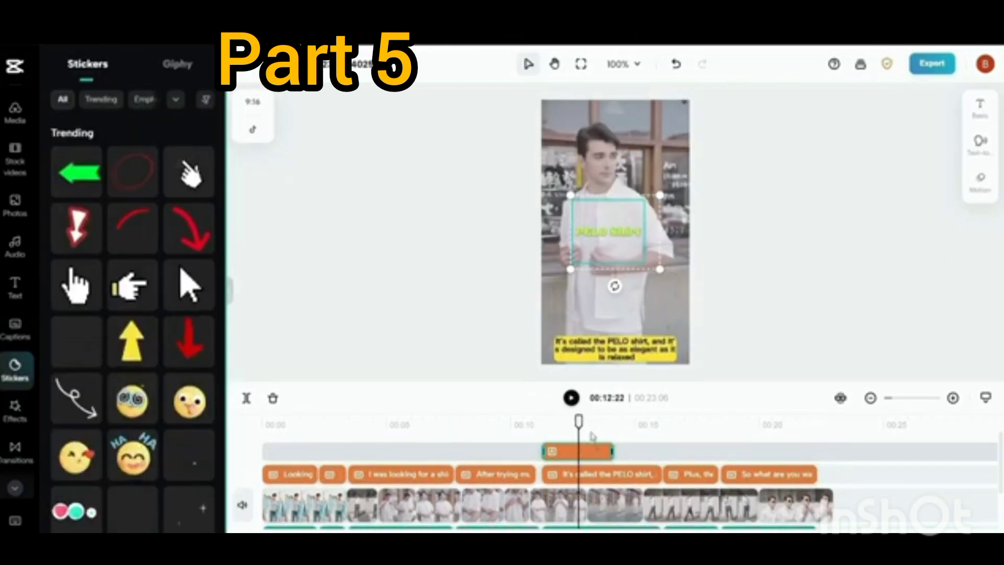
{"action": "left_click", "coordinate": [773, 425]}
{"action": "scroll", "coordinate": [196, 342], "scroll_direction": "down", "scroll_amount": 5}
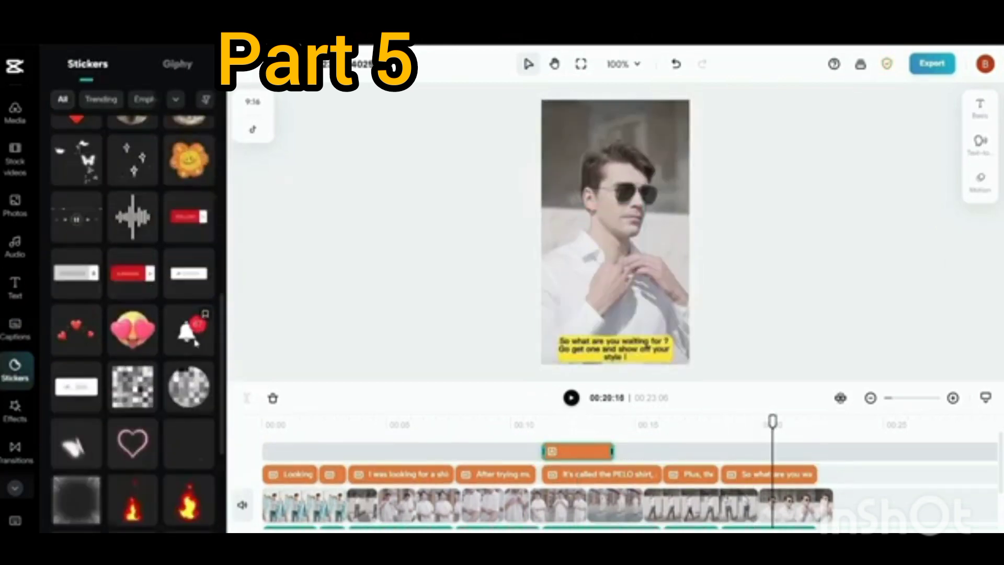
{"action": "scroll", "coordinate": [84, 205], "scroll_direction": "up", "scroll_amount": 10}
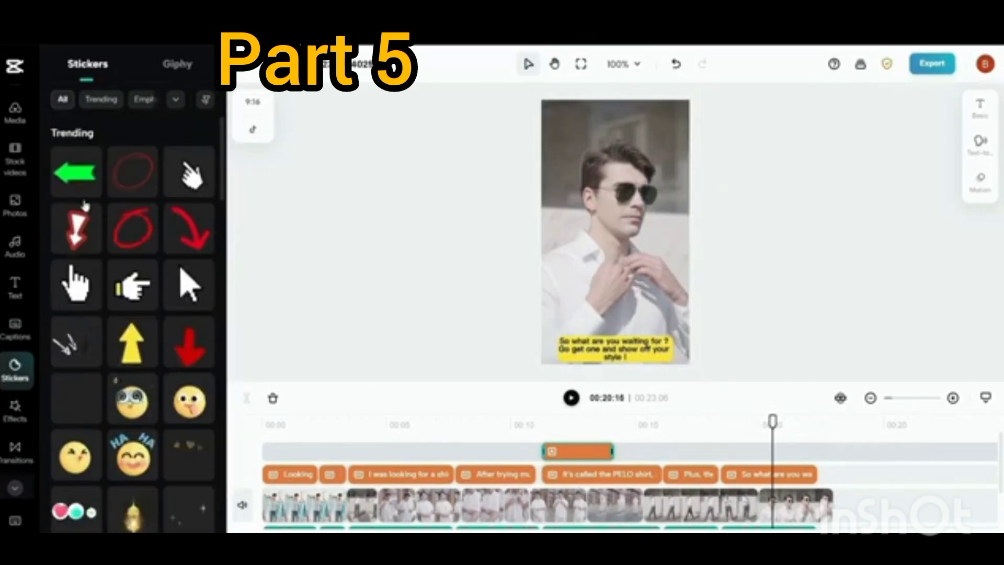
{"action": "left_click", "coordinate": [188, 170]}
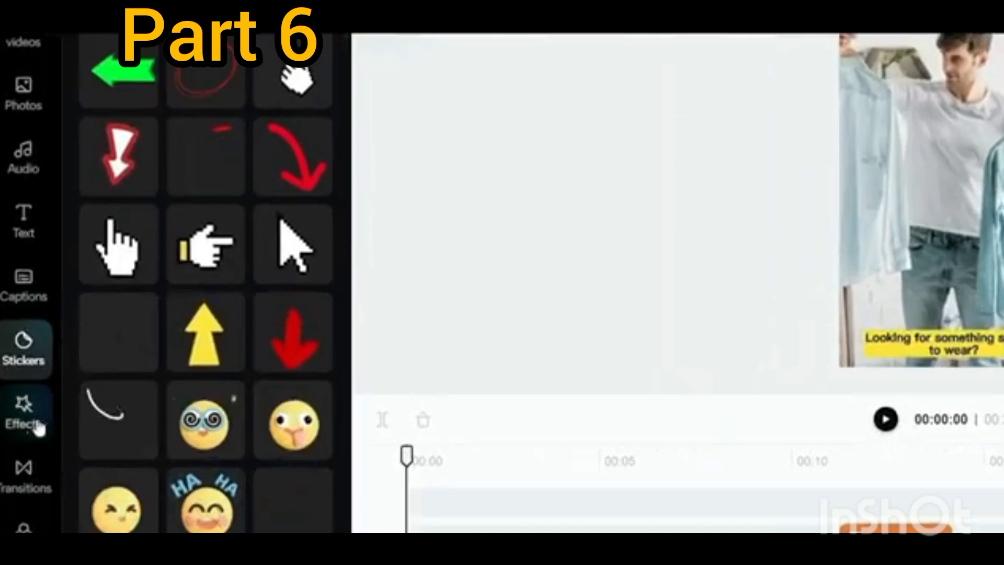
Add the Leak II retro effect on its own track, running from about 5 to 8 seconds
{"action": "left_click", "coordinate": [33, 430]}
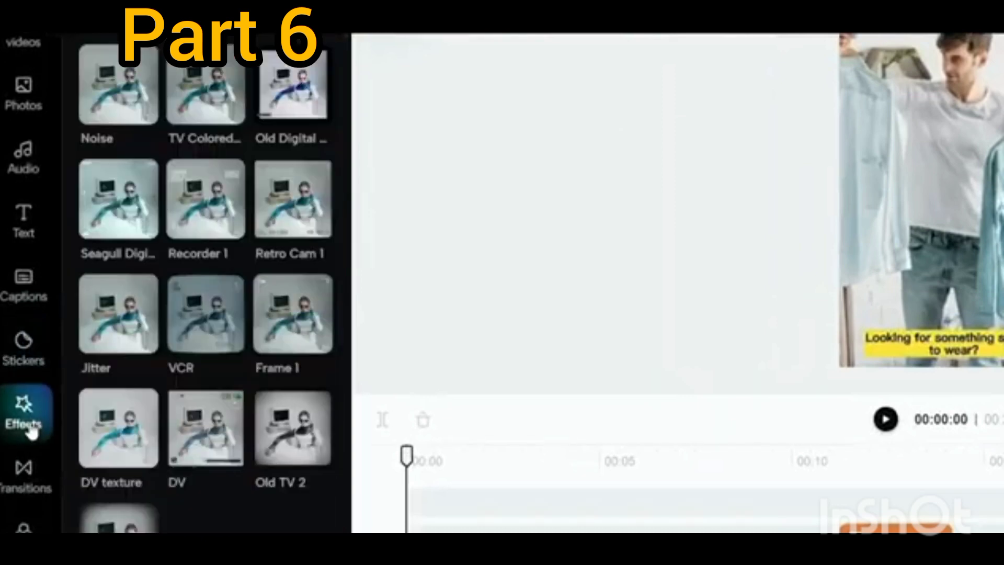
{"action": "scroll", "coordinate": [258, 266], "scroll_direction": "up", "scroll_amount": 15}
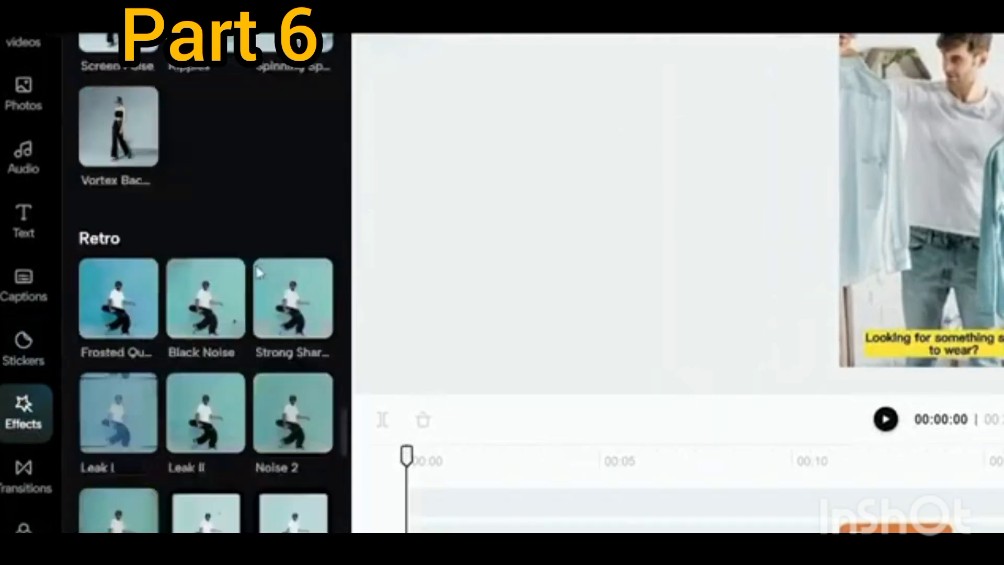
{"action": "scroll", "coordinate": [263, 265], "scroll_direction": "up", "scroll_amount": 10}
{"action": "scroll", "coordinate": [272, 246], "scroll_direction": "down", "scroll_amount": 12}
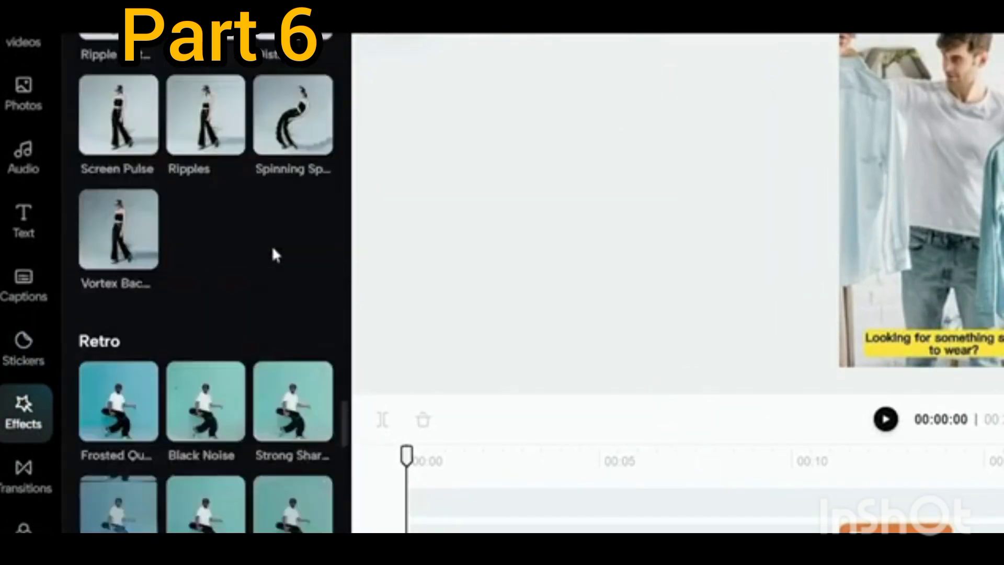
{"action": "scroll", "coordinate": [274, 243], "scroll_direction": "down", "scroll_amount": 4}
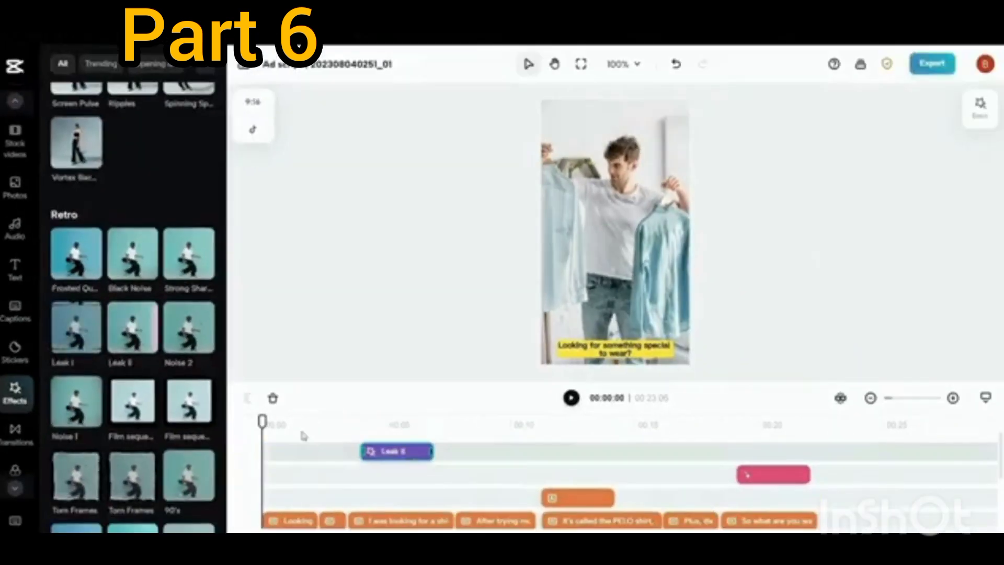
{"action": "left_click_drag", "start_coordinate": [359, 422], "coordinate": [445, 425]}
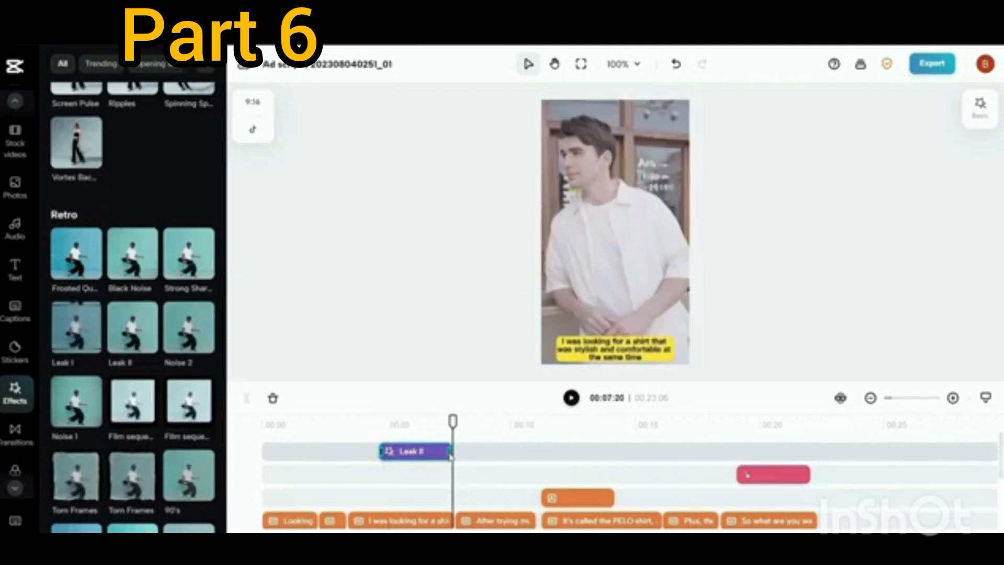
Add the Rolling Film effect right after Leak II and a short Recorder 1 effect at about 14 seconds, checking them in playback
{"action": "left_click_drag", "start_coordinate": [452, 422], "coordinate": [502, 425]}
{"action": "scroll", "coordinate": [134, 327], "scroll_direction": "down", "scroll_amount": 1}
{"action": "scroll", "coordinate": [134, 378], "scroll_direction": "down", "scroll_amount": 5}
{"action": "left_click", "coordinate": [135, 377]}
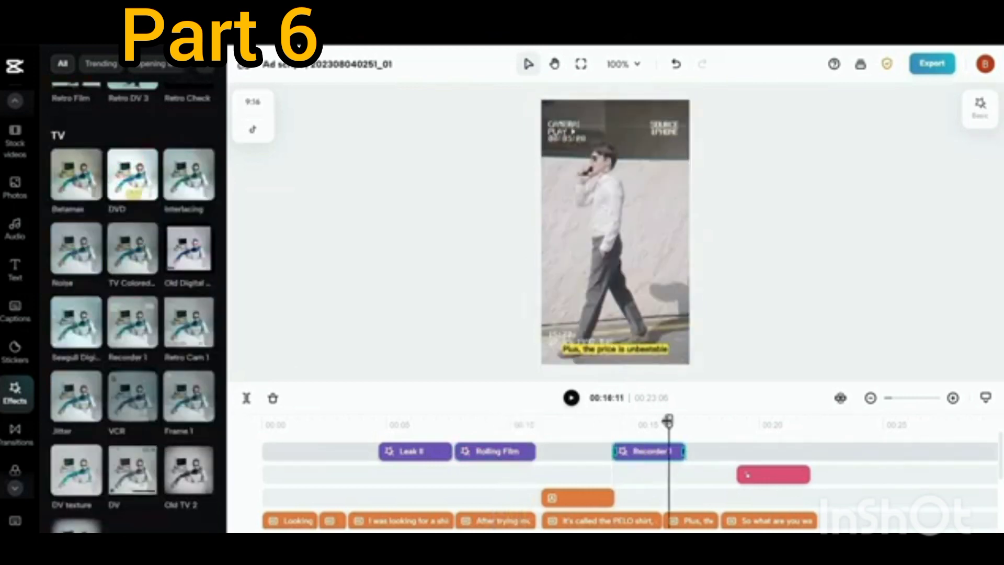
{"action": "left_click_drag", "start_coordinate": [668, 421], "coordinate": [613, 420]}
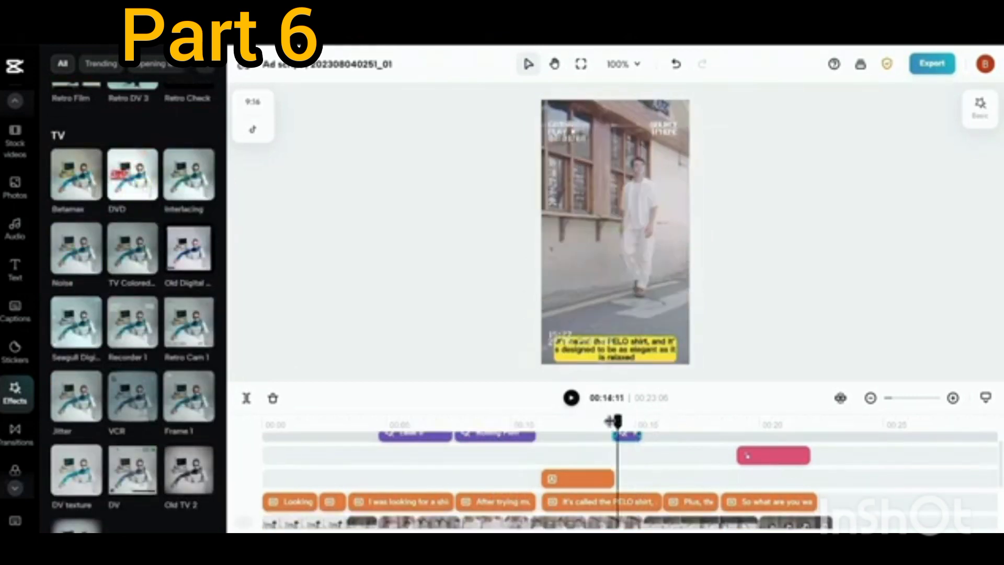
{"action": "key", "text": "space"}
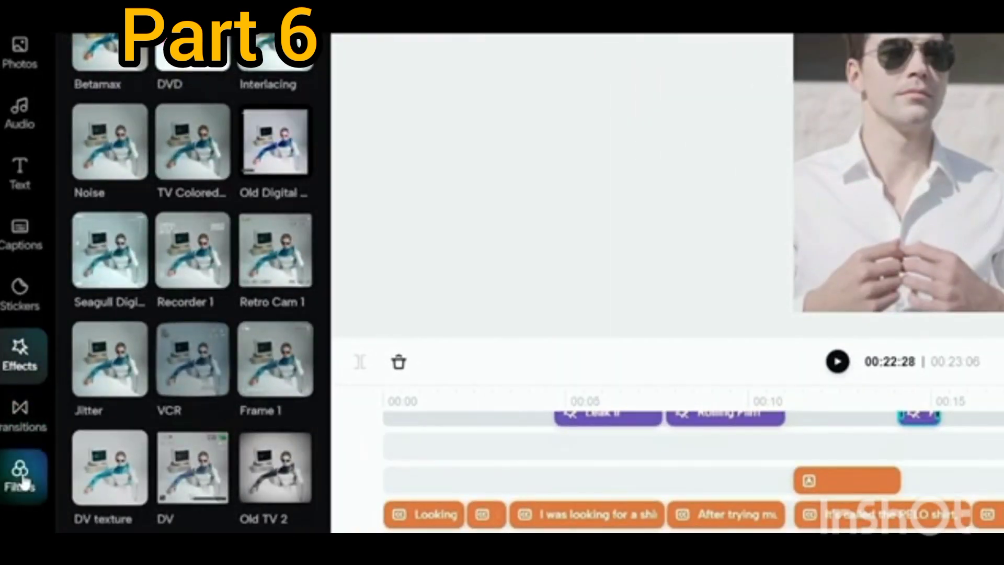
Add the Deep Sand portrait filter at about 3 seconds and trim it to the length of the clip below
{"action": "left_click", "coordinate": [23, 481]}
{"action": "left_click", "coordinate": [717, 395]}
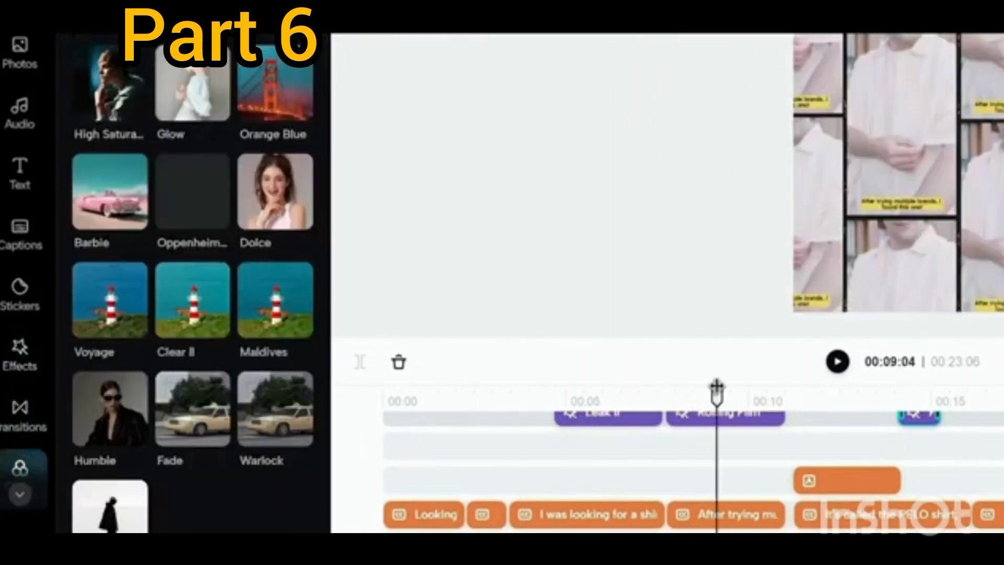
{"action": "left_click_drag", "start_coordinate": [716, 390], "coordinate": [365, 392]}
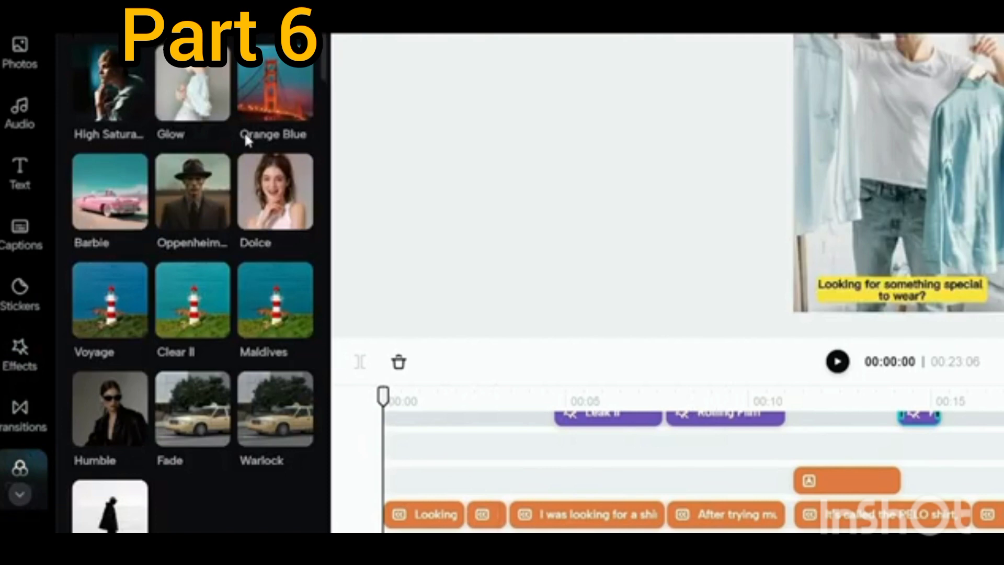
{"action": "scroll", "coordinate": [194, 139], "scroll_direction": "down", "scroll_amount": 5}
{"action": "scroll", "coordinate": [167, 140], "scroll_direction": "down", "scroll_amount": 7}
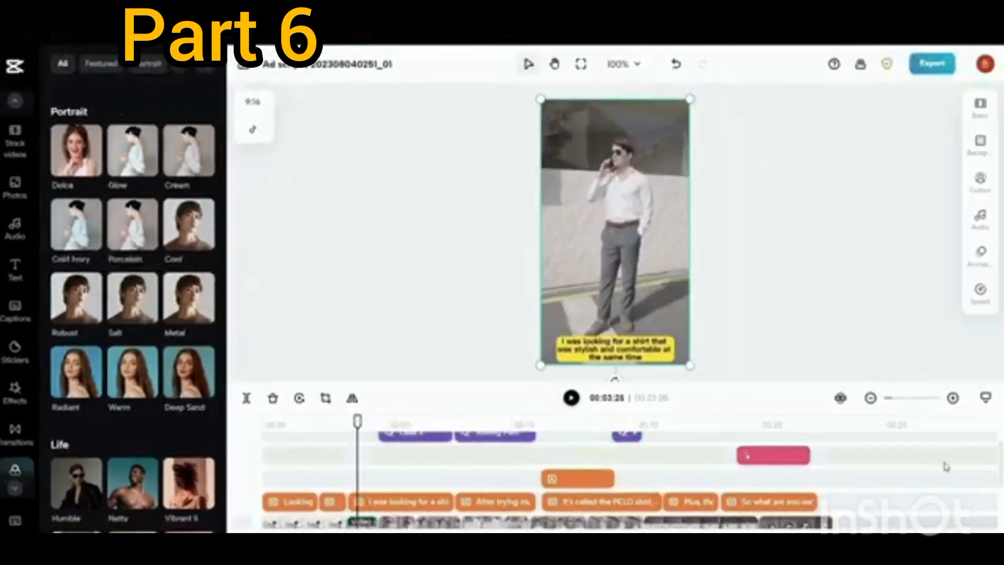
{"action": "scroll", "coordinate": [945, 467], "scroll_direction": "down", "scroll_amount": 2}
{"action": "left_click", "coordinate": [189, 372]}
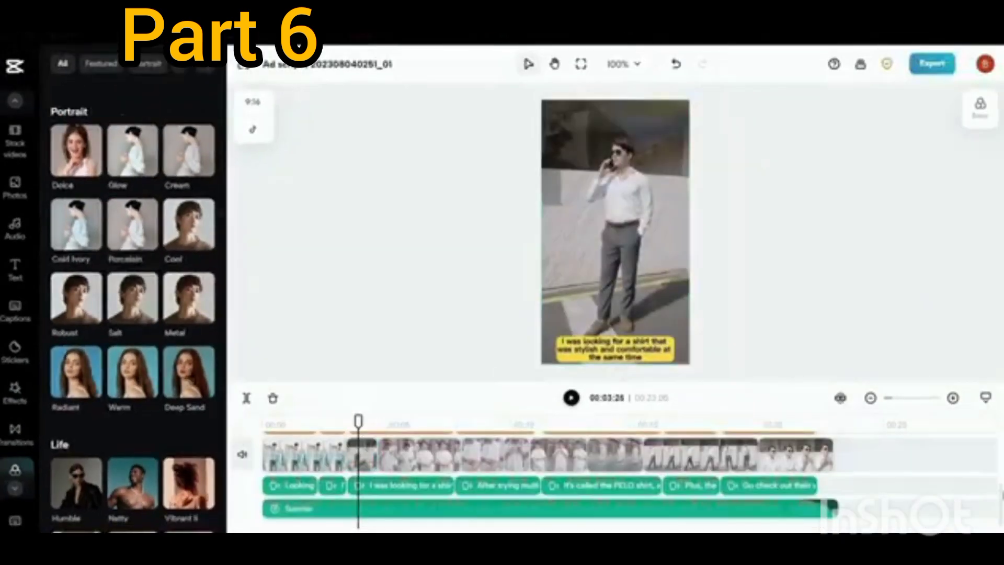
{"action": "left_click_drag", "start_coordinate": [1000, 488], "coordinate": [1000, 438]}
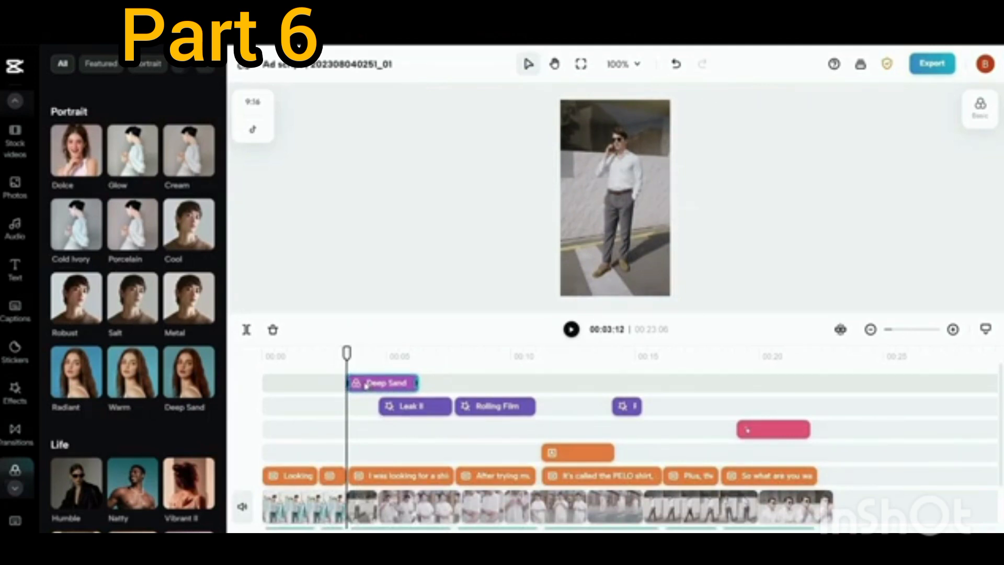
{"action": "left_click_drag", "start_coordinate": [418, 384], "coordinate": [644, 354]}
Add a second Deep Sand filter from about 15 seconds to the end of the last clip and play that section
{"action": "scroll", "coordinate": [146, 336], "scroll_direction": "up", "scroll_amount": 6}
{"action": "scroll", "coordinate": [145, 336], "scroll_direction": "down", "scroll_amount": 7}
{"action": "left_click", "coordinate": [189, 306]}
{"action": "left_click_drag", "start_coordinate": [709, 385], "coordinate": [834, 357]}
{"action": "left_click", "coordinate": [830, 357]}
{"action": "left_click_drag", "start_coordinate": [828, 383], "coordinate": [834, 383]}
{"action": "left_click", "coordinate": [643, 357]}
{"action": "key", "text": "space"}
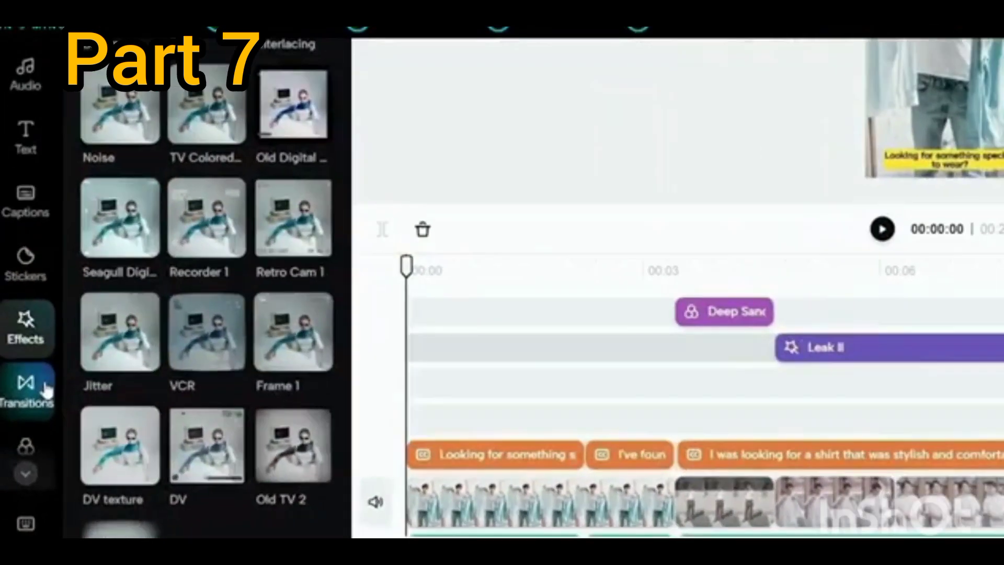
Place a transition on the cut between the clips at about 5 seconds and scrub through to preview it
{"action": "left_click", "coordinate": [15, 435]}
{"action": "scroll", "coordinate": [263, 137], "scroll_direction": "up", "scroll_amount": 2}
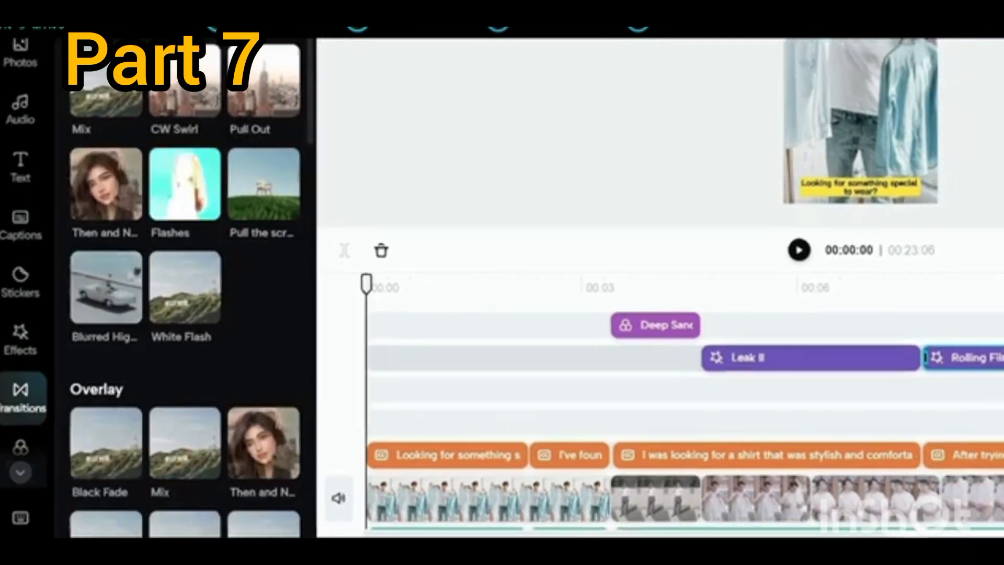
{"action": "scroll", "coordinate": [203, 131], "scroll_direction": "down", "scroll_amount": 2}
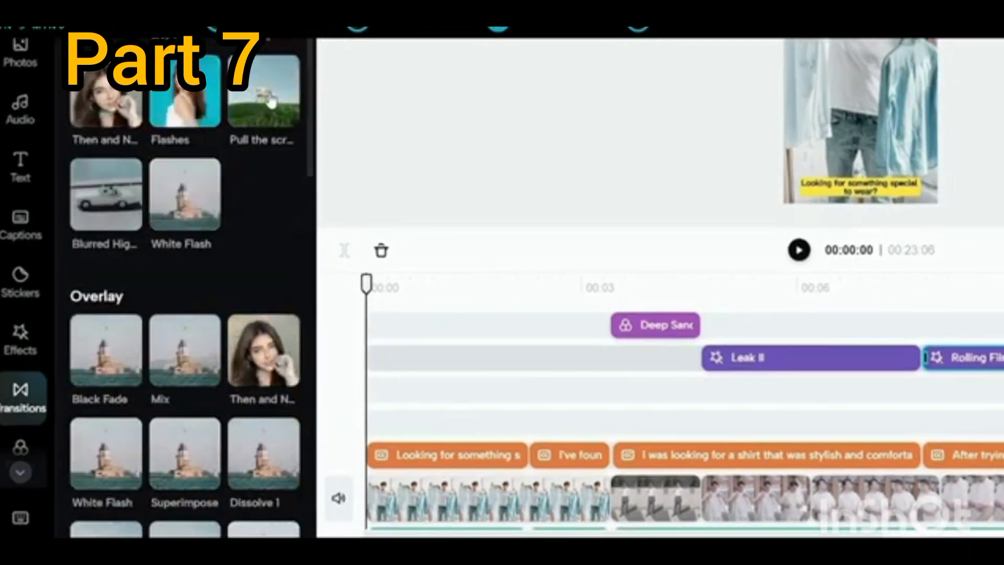
{"action": "mouse_move", "coordinate": [271, 102]}
{"action": "left_mouse_down"}
{"action": "mouse_move", "coordinate": [643, 280]}
{"action": "mouse_move", "coordinate": [400, 460]}
{"action": "left_mouse_up"}
{"action": "left_click_drag", "start_coordinate": [381, 502], "coordinate": [378, 496]}
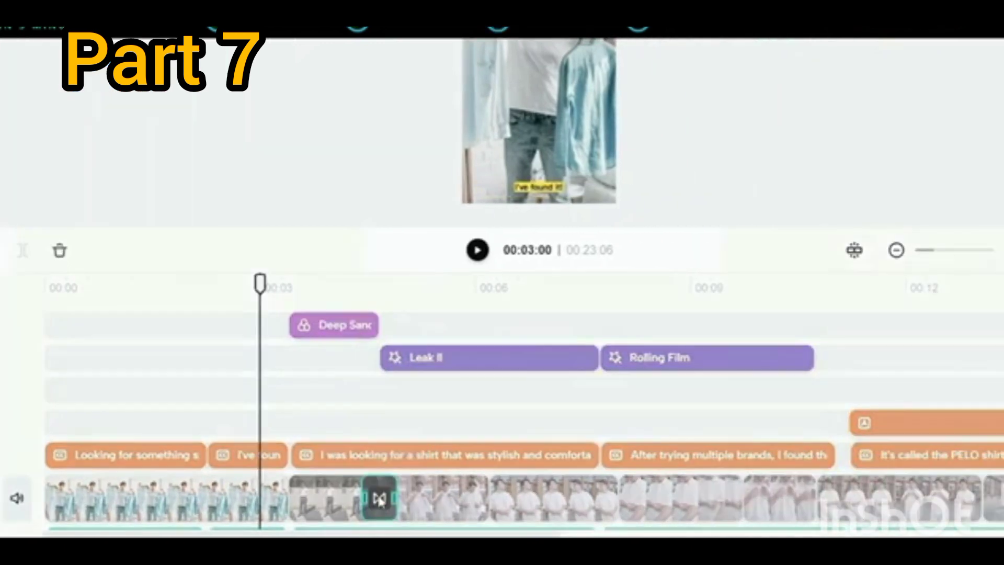
{"action": "left_click", "coordinate": [361, 285]}
{"action": "left_click_drag", "start_coordinate": [376, 288], "coordinate": [793, 301]}
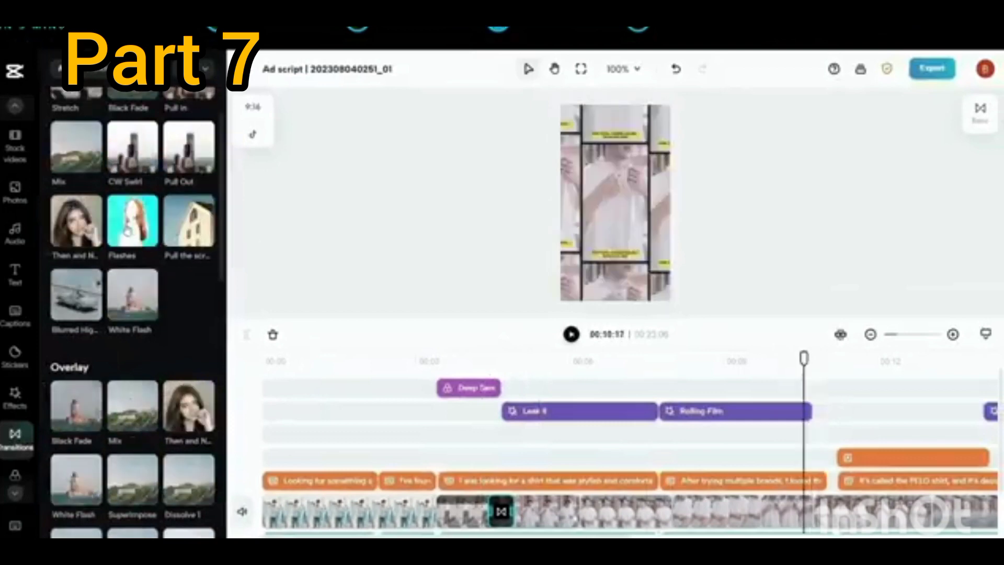
Add transitions on the remaining clip cuts and scrub to the ad's end at 23 seconds
{"action": "scroll", "coordinate": [147, 355], "scroll_direction": "up", "scroll_amount": 2}
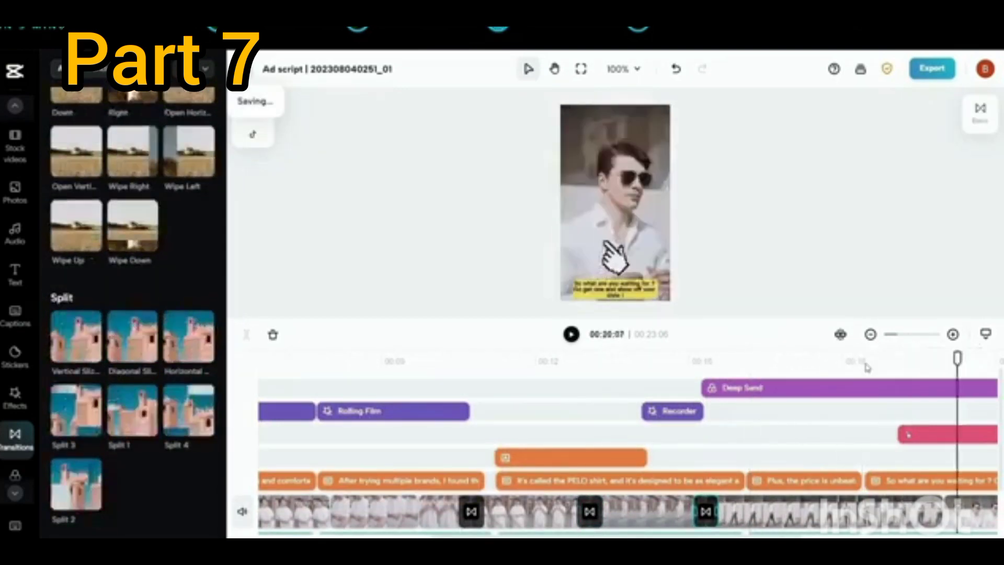
{"action": "scroll", "coordinate": [197, 286], "scroll_direction": "up", "scroll_amount": 15}
{"action": "left_click_drag", "start_coordinate": [189, 272], "coordinate": [709, 511]}
{"action": "left_click_drag", "start_coordinate": [722, 358], "coordinate": [863, 351]}
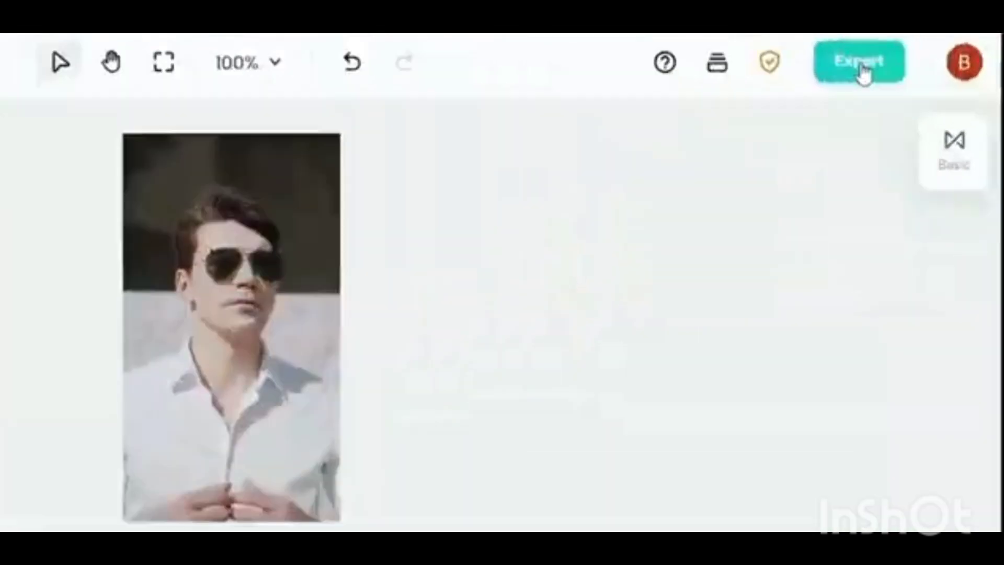
Set up the export with the filename "My First Ad" and 1080p resolution
{"action": "left_click", "coordinate": [863, 73]}
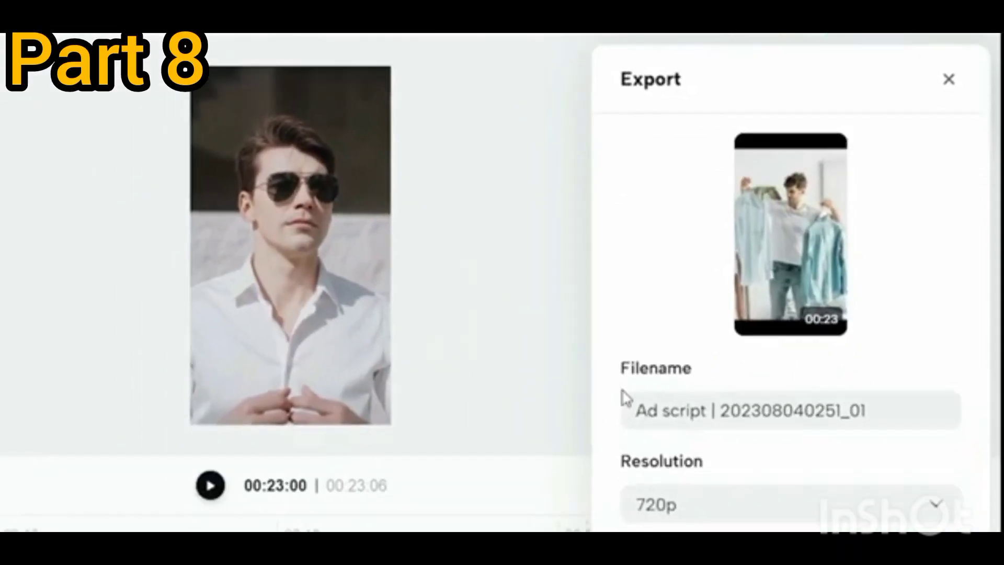
{"action": "left_click", "coordinate": [871, 402]}
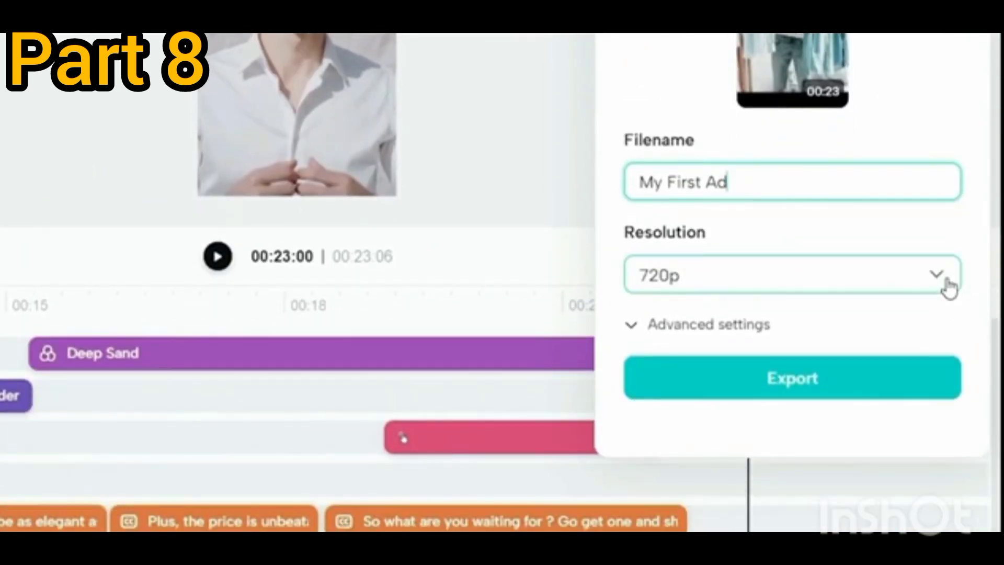
{"action": "left_click", "coordinate": [949, 287]}
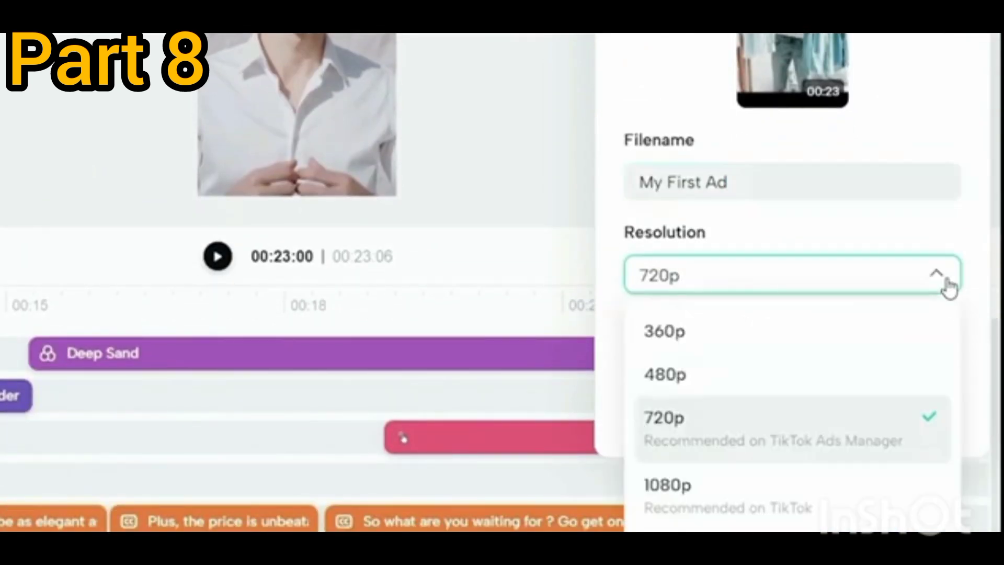
{"action": "left_click", "coordinate": [892, 511]}
Set the advanced export options to High quality, keeping 30fps and the MP4 format
{"action": "left_click", "coordinate": [735, 325]}
{"action": "scroll", "coordinate": [736, 324], "scroll_direction": "down", "scroll_amount": 3}
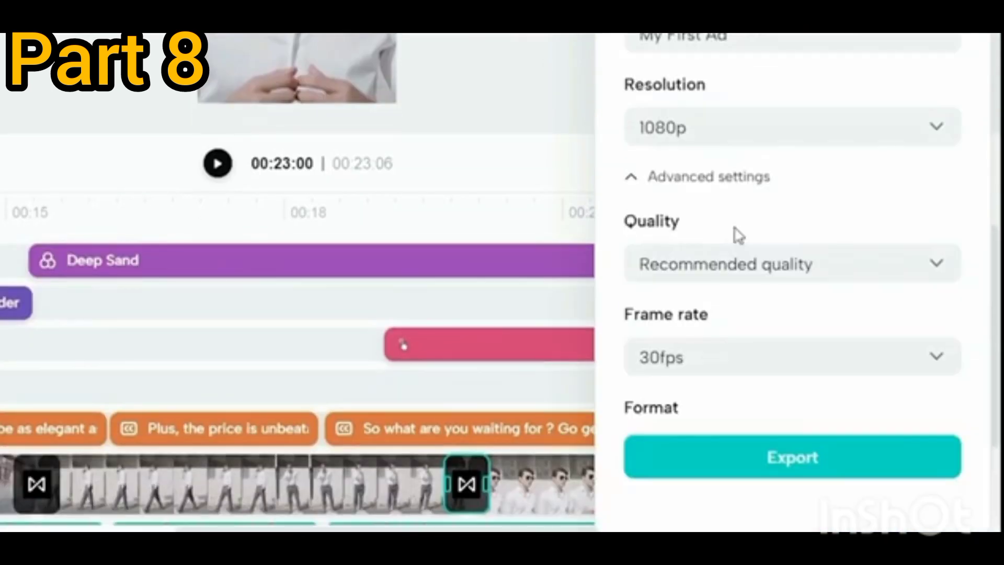
{"action": "left_click", "coordinate": [941, 198]}
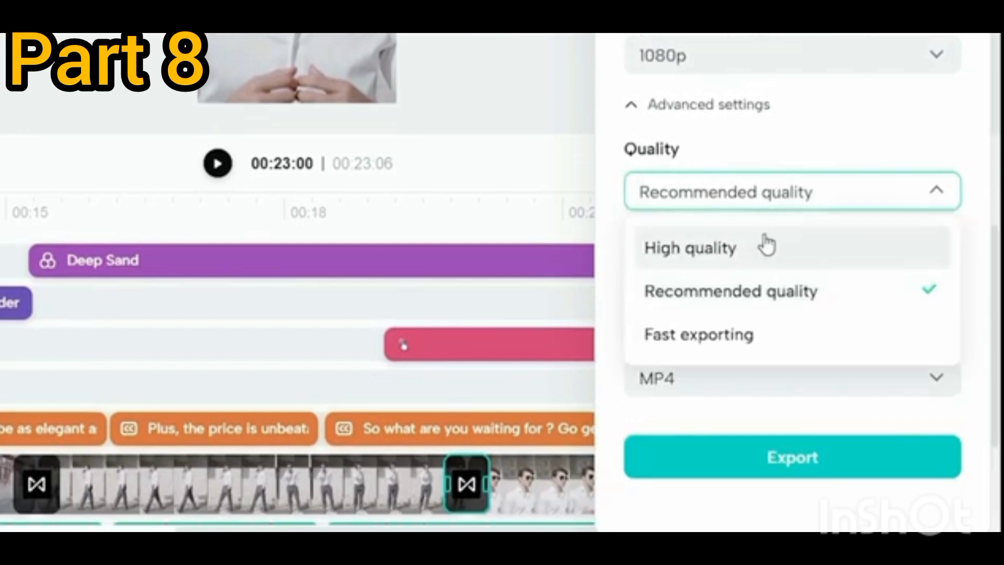
{"action": "left_click", "coordinate": [799, 260]}
{"action": "left_click", "coordinate": [923, 291]}
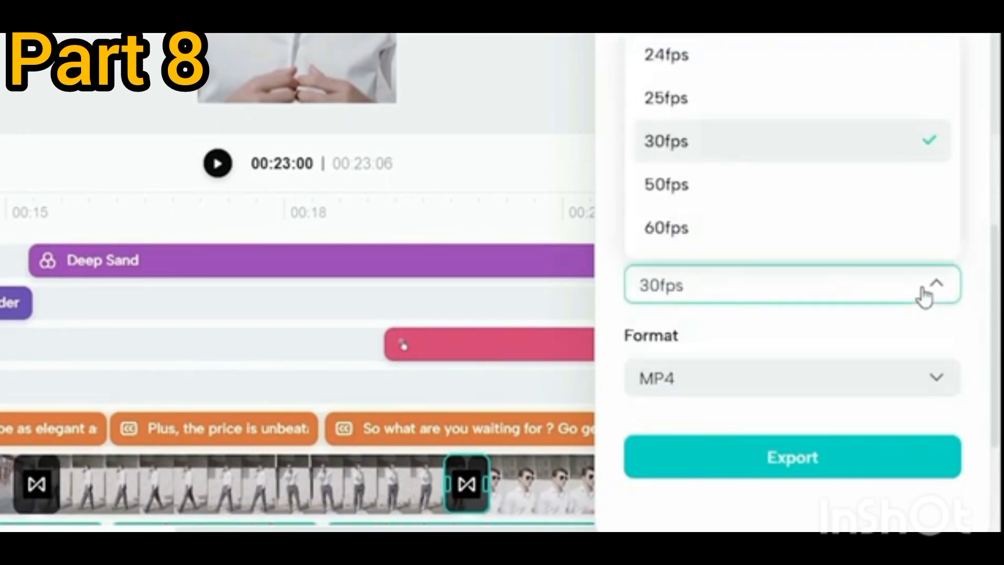
{"action": "left_click", "coordinate": [922, 293]}
{"action": "left_click", "coordinate": [893, 385]}
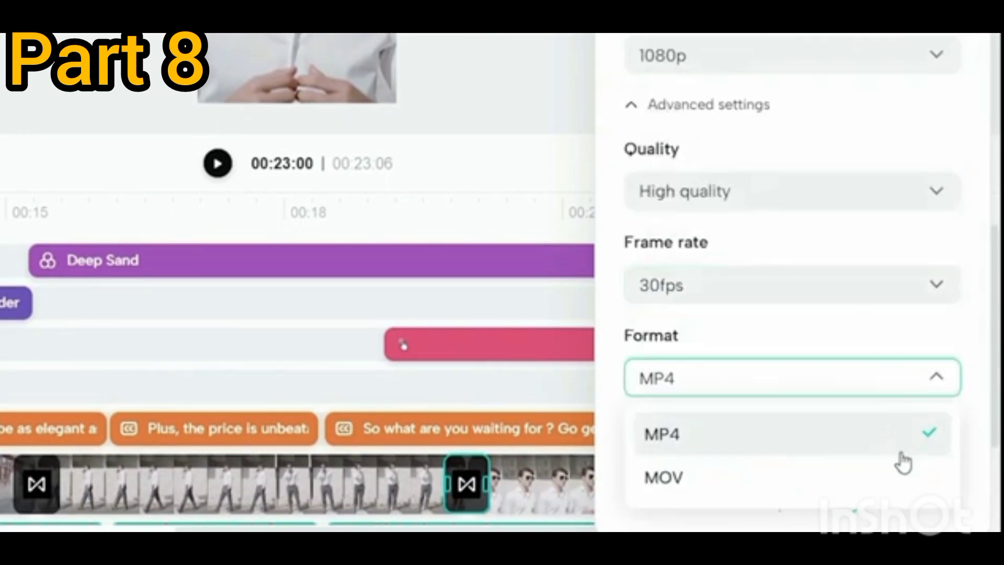
{"action": "left_click", "coordinate": [936, 386]}
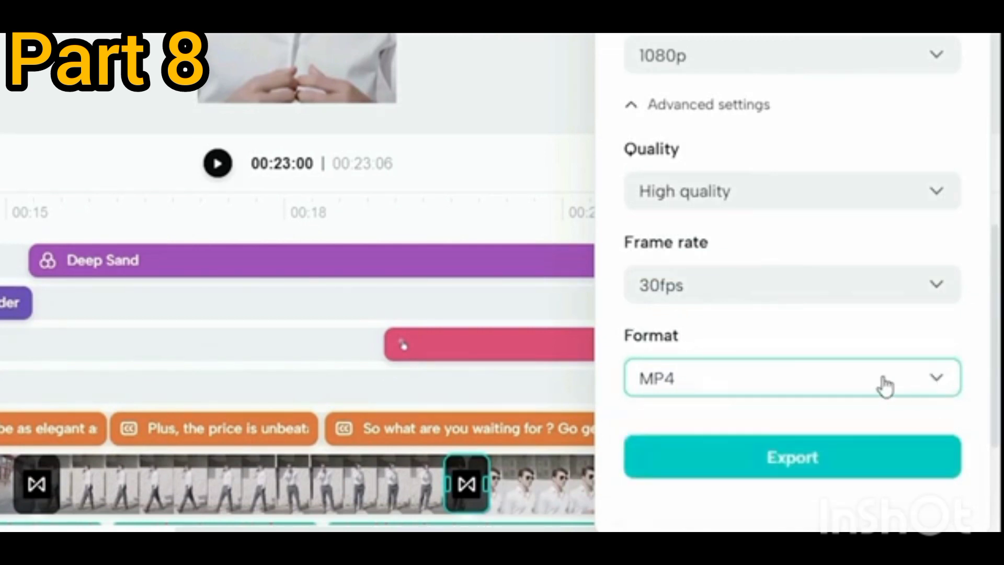
Export the ad and play the finished video
{"action": "left_click", "coordinate": [926, 467]}
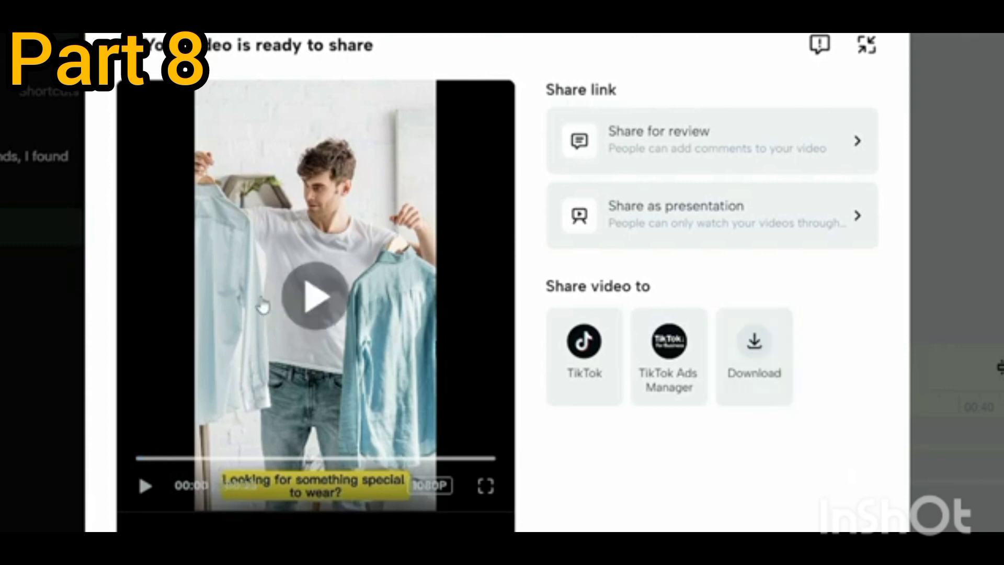
{"action": "left_click", "coordinate": [320, 297]}
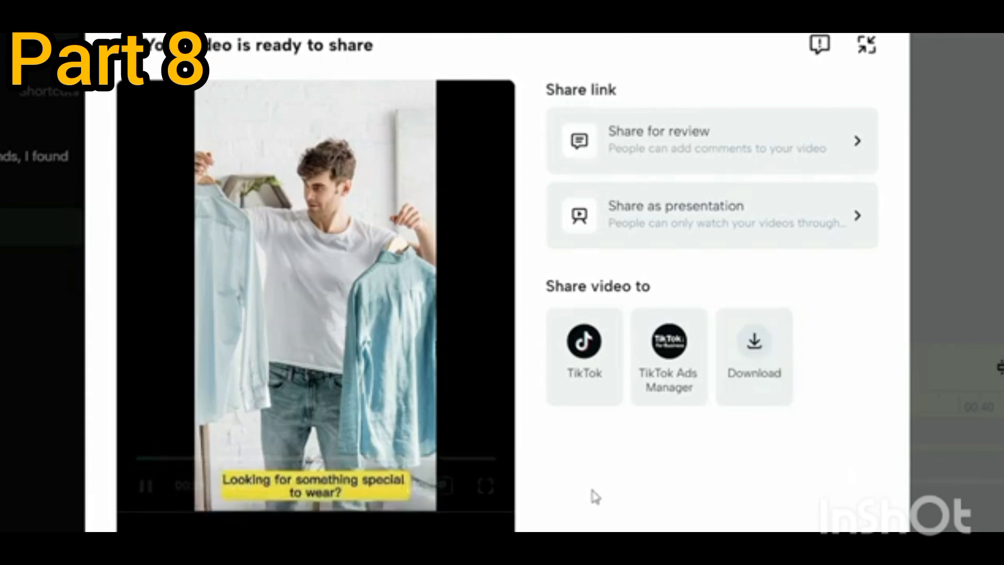